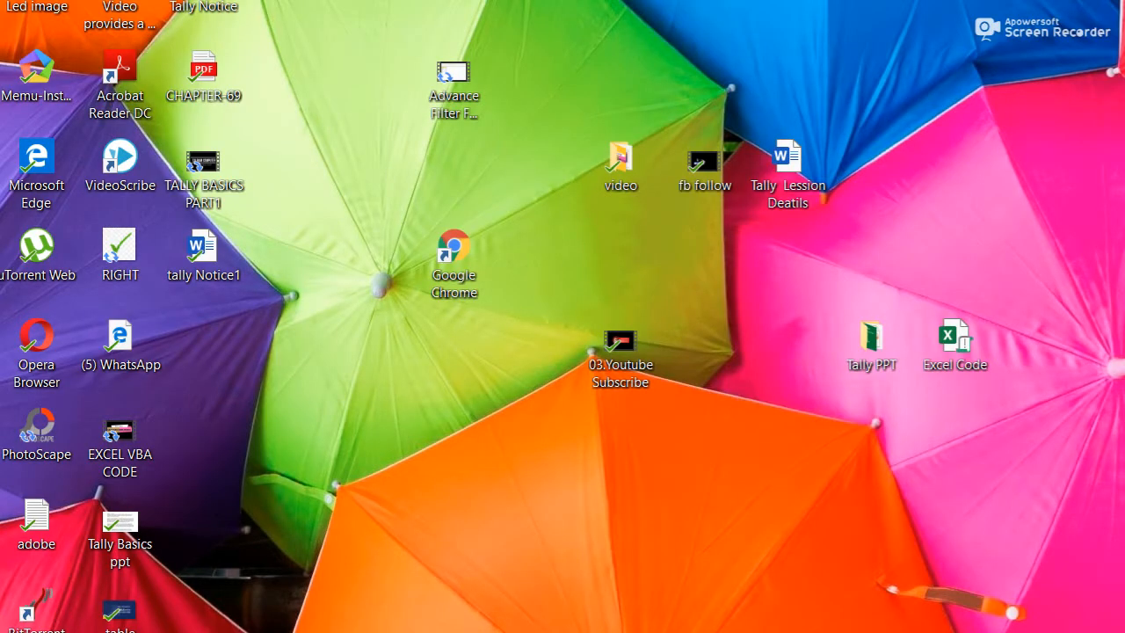
Step: Switch to Google Chrome and open the tallysolutions.com website
click(454, 254)
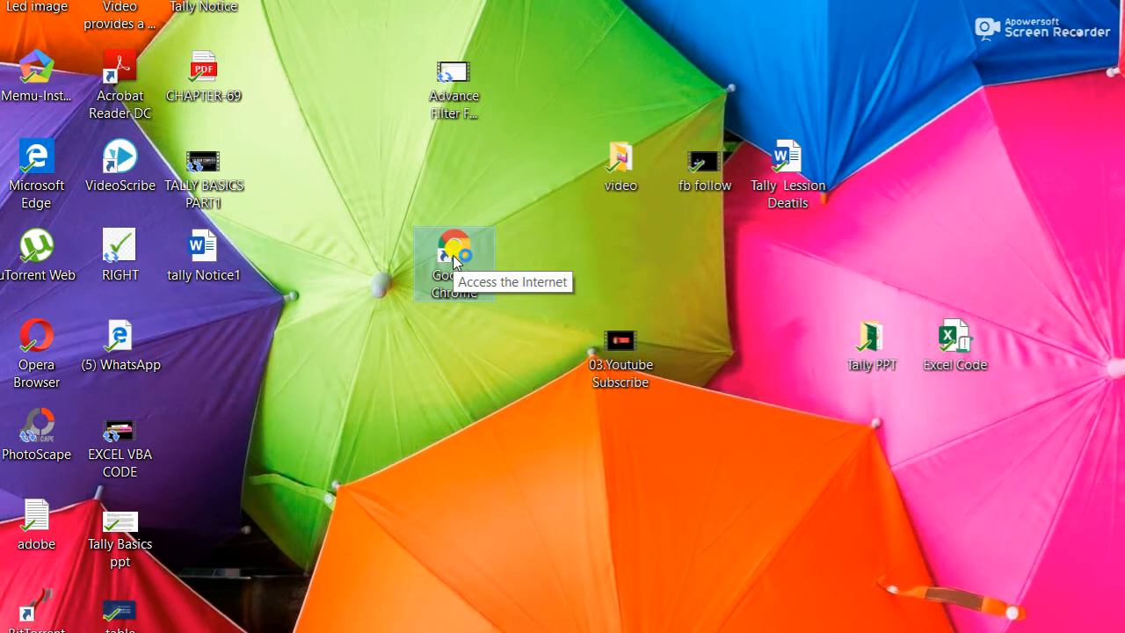
double_click(453, 255)
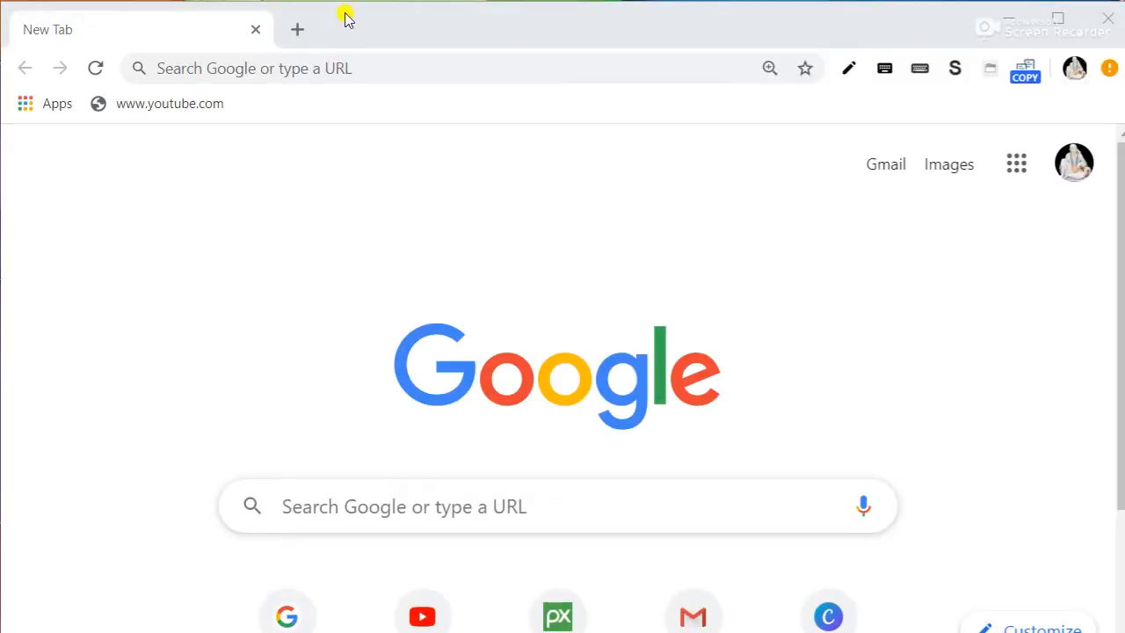
click(347, 68)
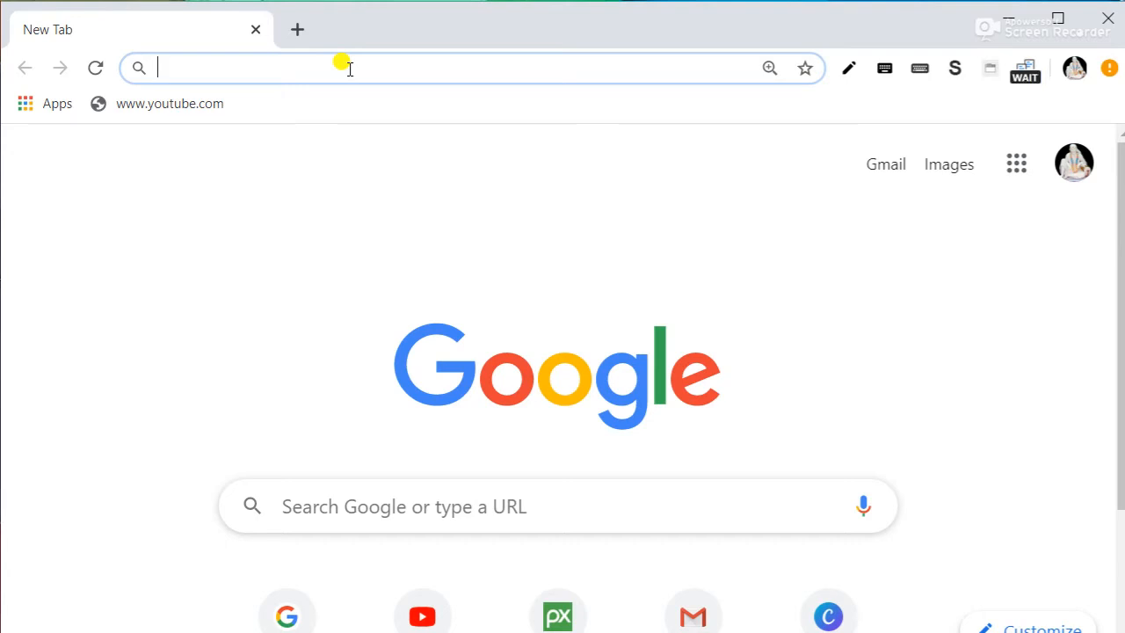
text(t)
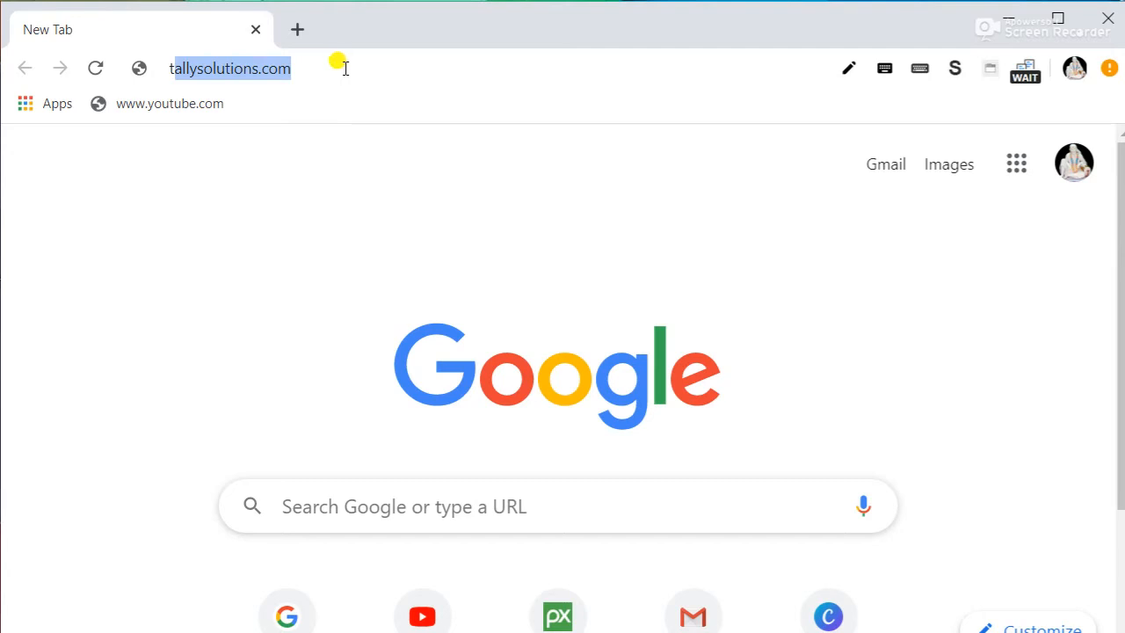
key(Return)
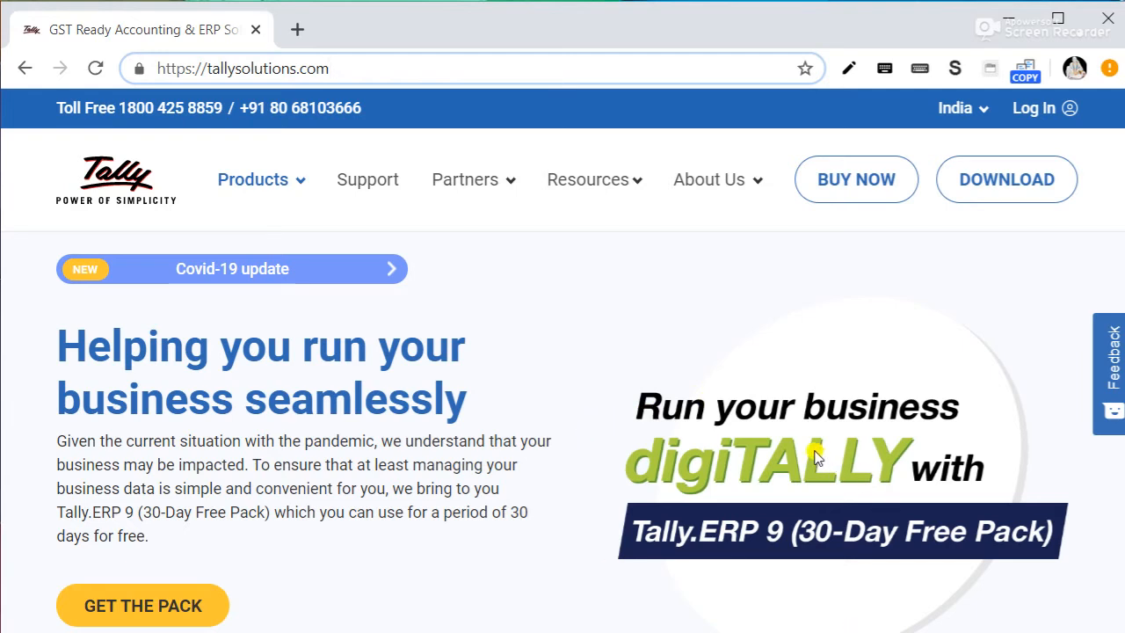
Step: Open the Tally.ERP 9 product page and look through its description of business features
click(297, 187)
click(297, 187)
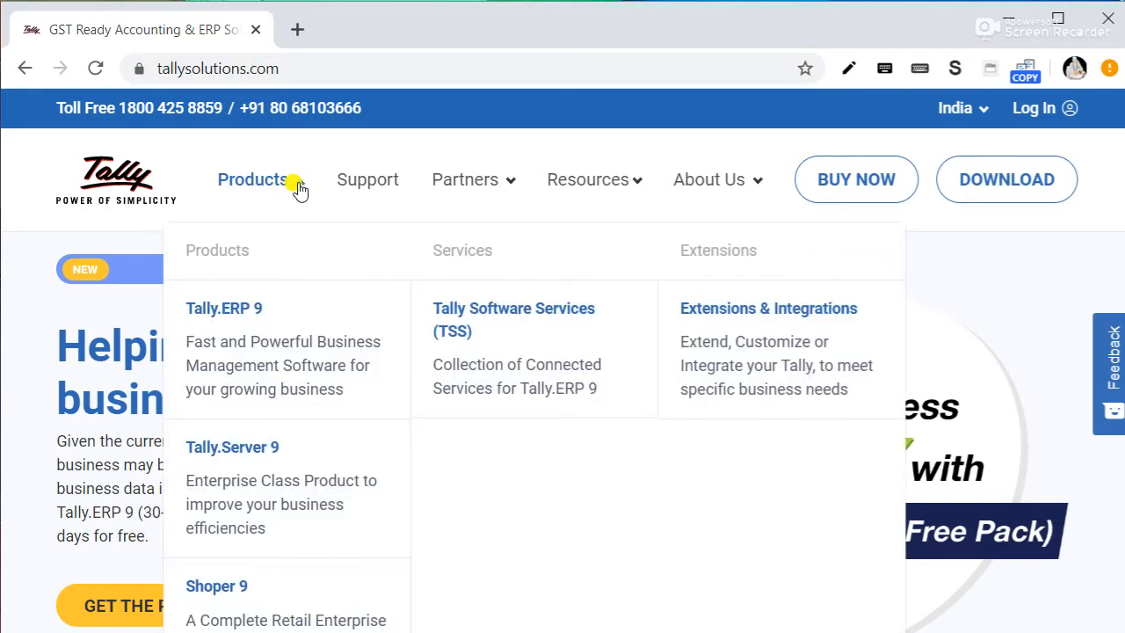
click(223, 325)
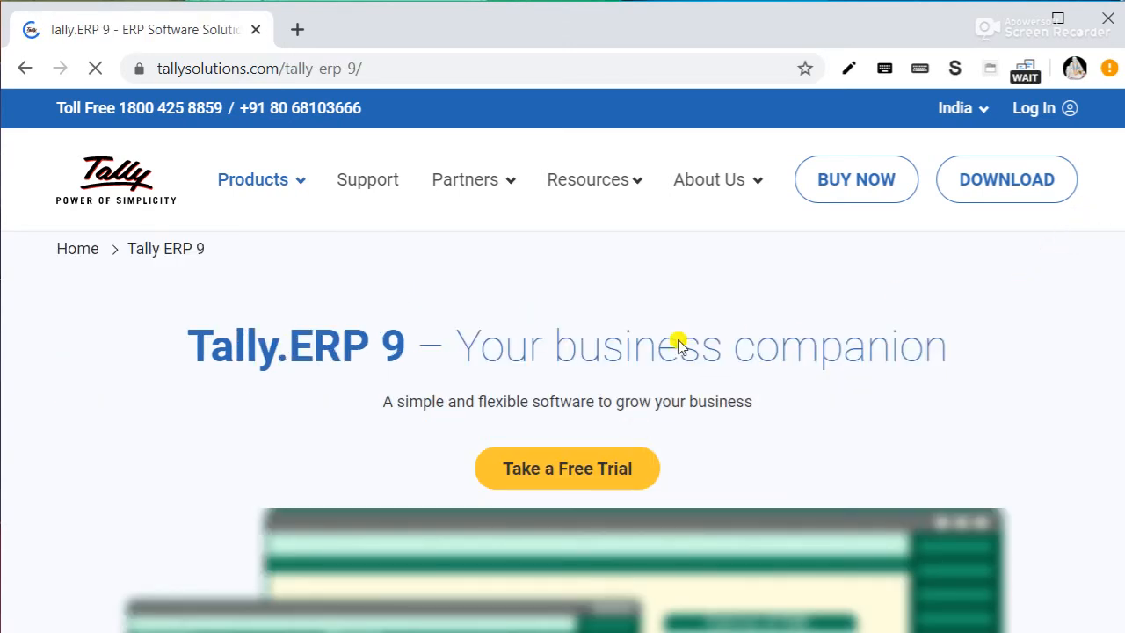
scroll(673, 343, down, 3)
scroll(967, 344, down, 8)
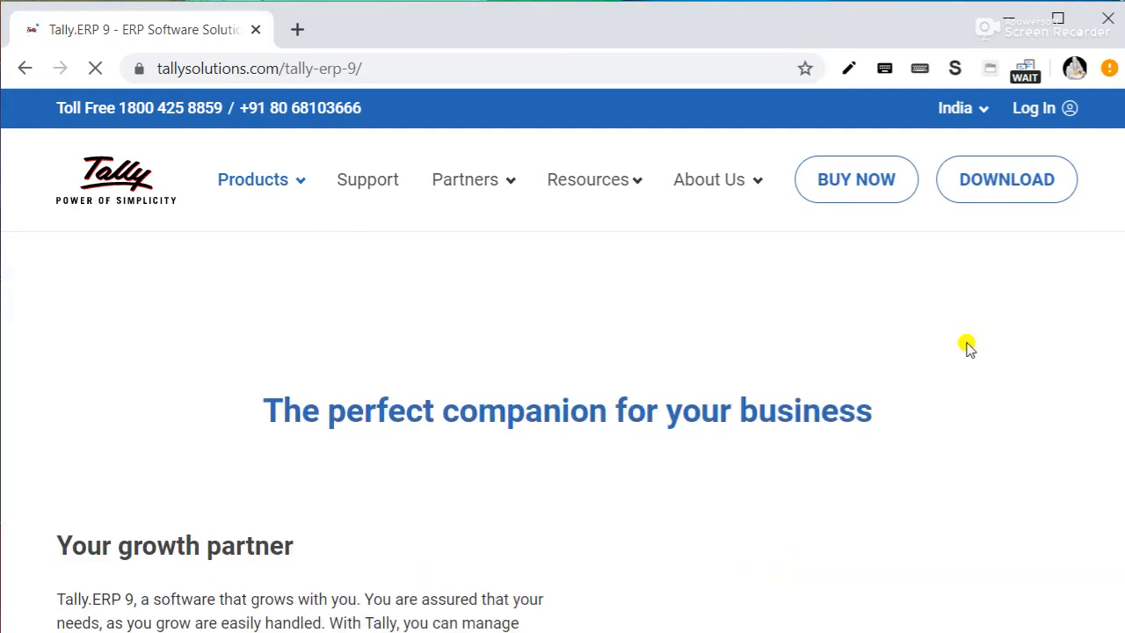
scroll(967, 344, down, 3)
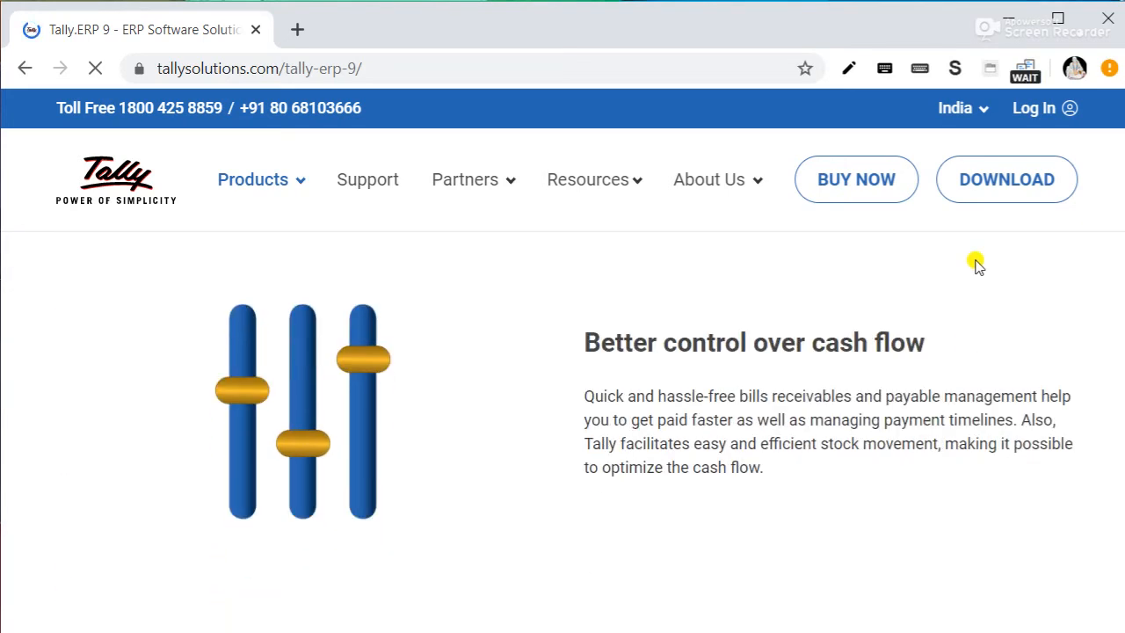
scroll(971, 281, up, 5)
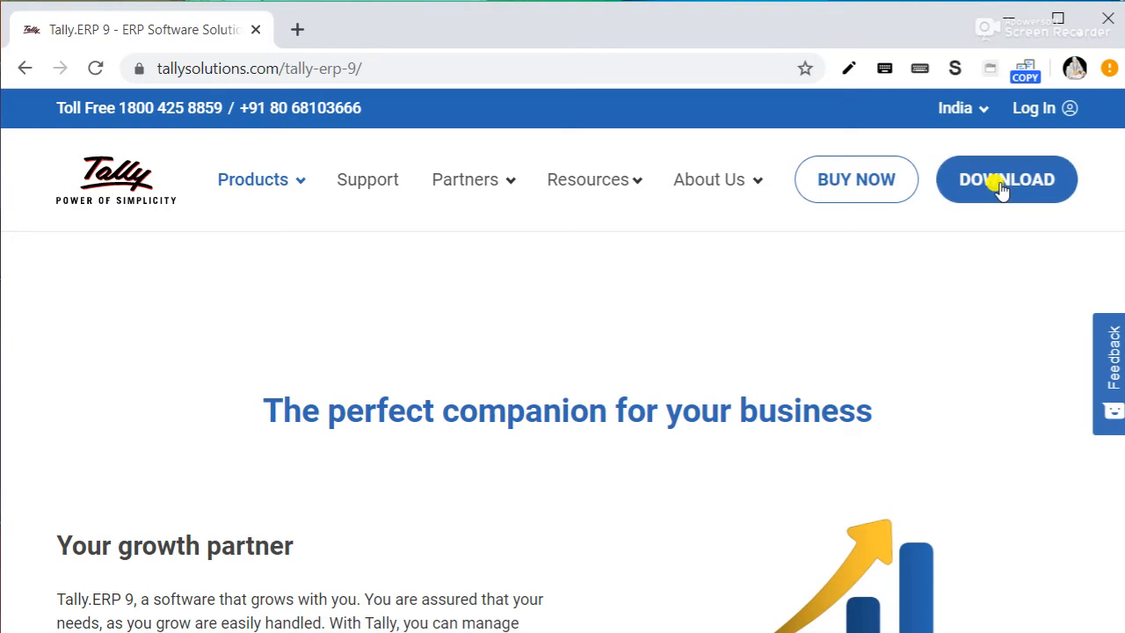
Step: Go to the Tally.ERP 9 download page and start downloading the software
click(1002, 187)
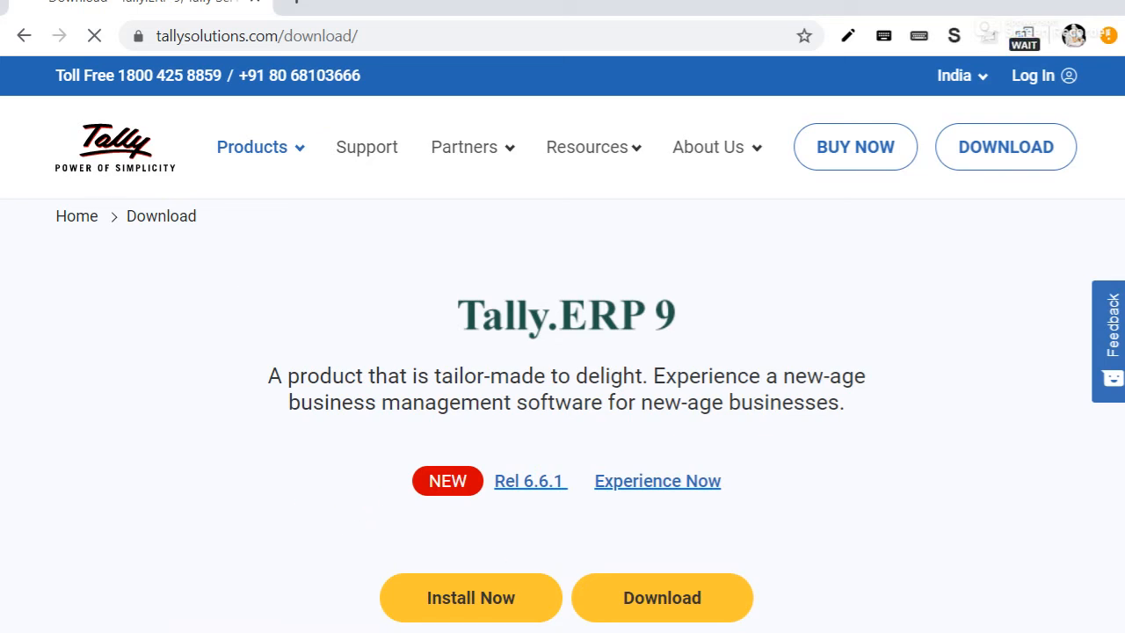
scroll(607, 494, down, 1)
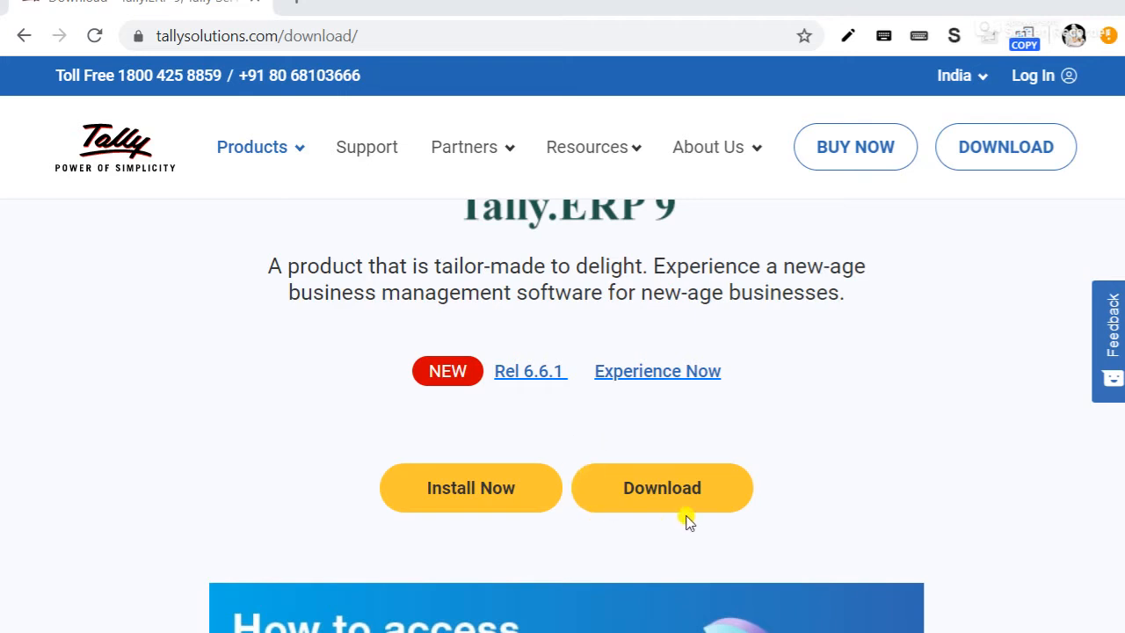
scroll(899, 383, up, 1)
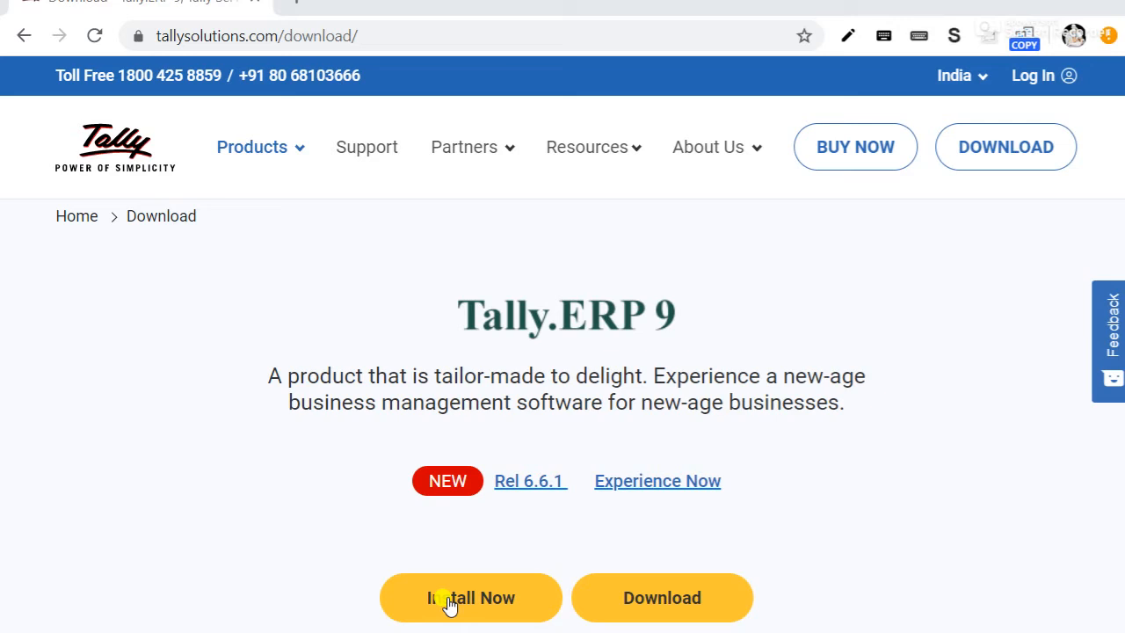
click(662, 599)
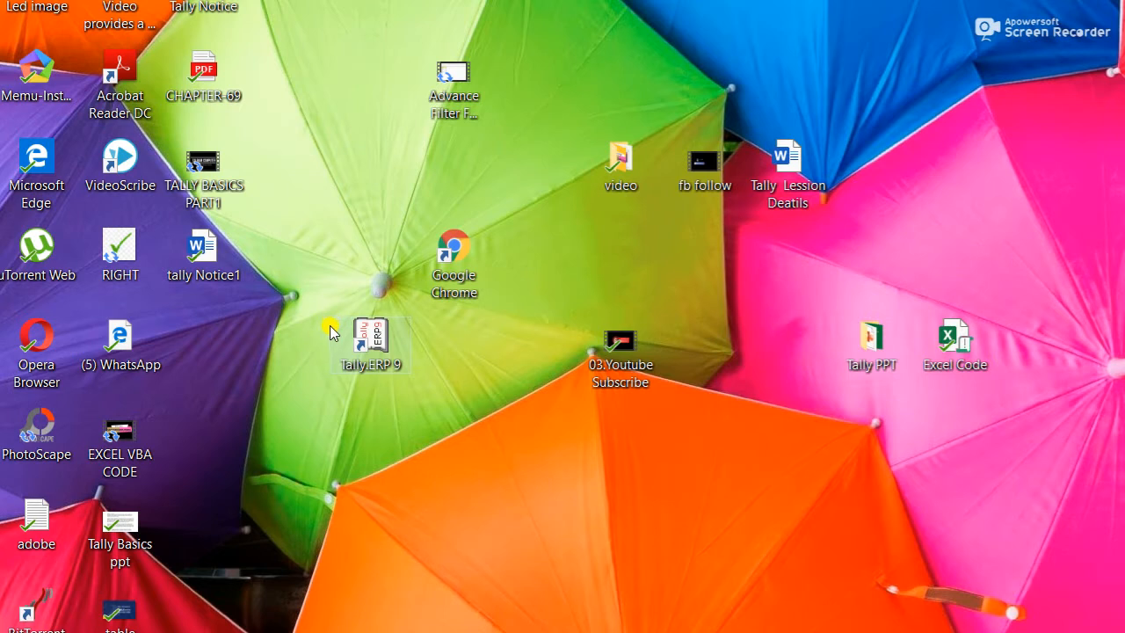
Step: Switch to Tally.ERP 9 from the desktop and start working in Educational Mode
double_click(373, 350)
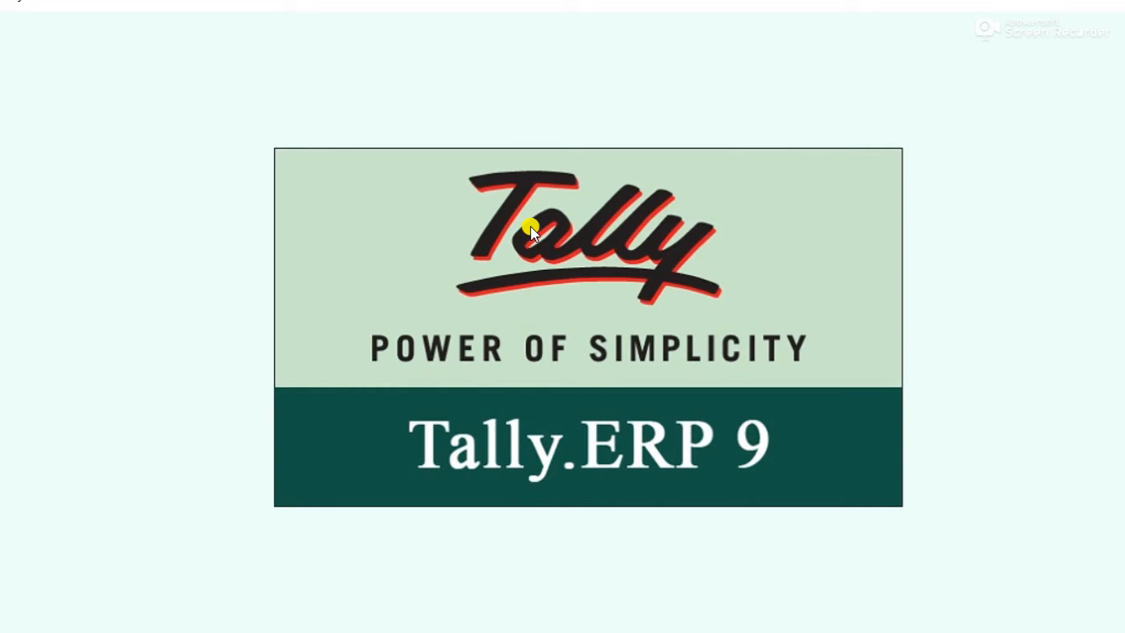
key(Right)
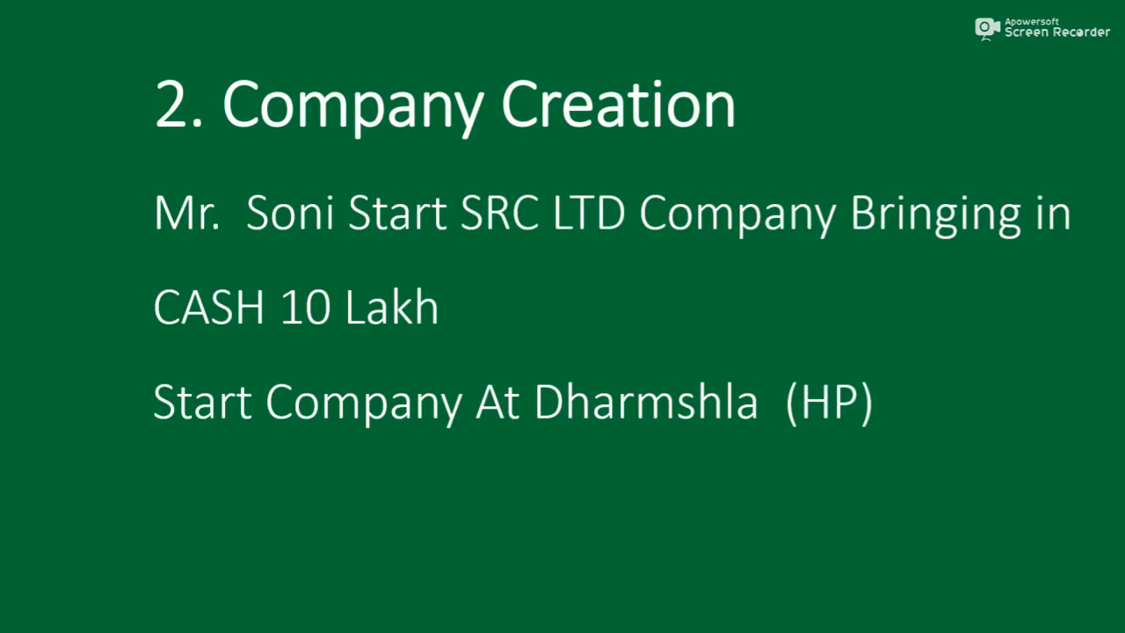
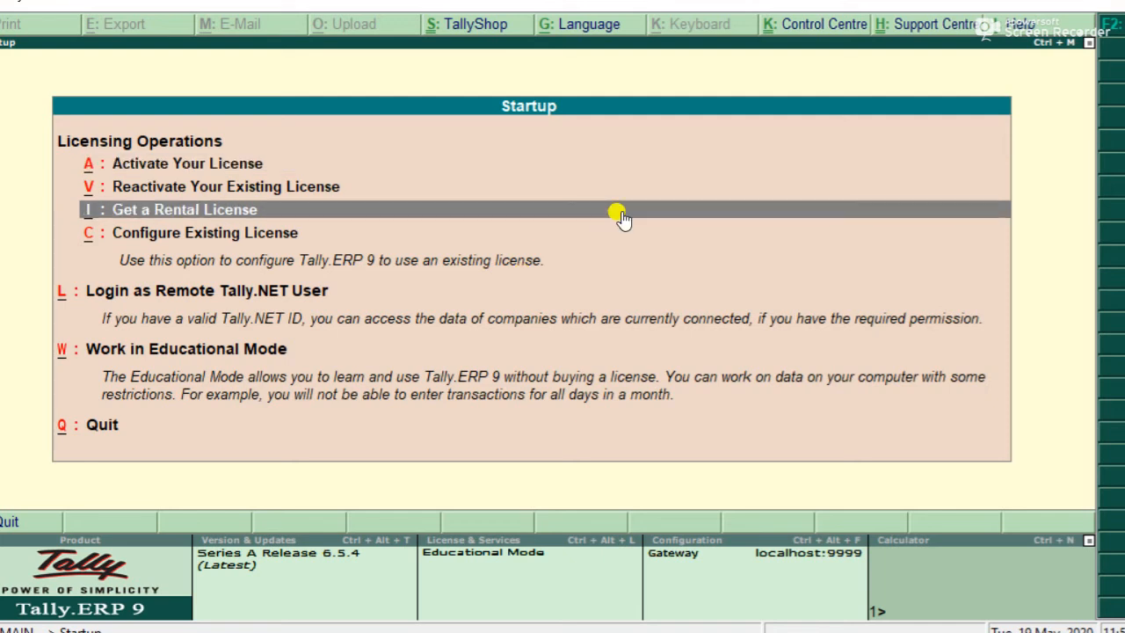
key(Down)
key(Down)
key(Down)
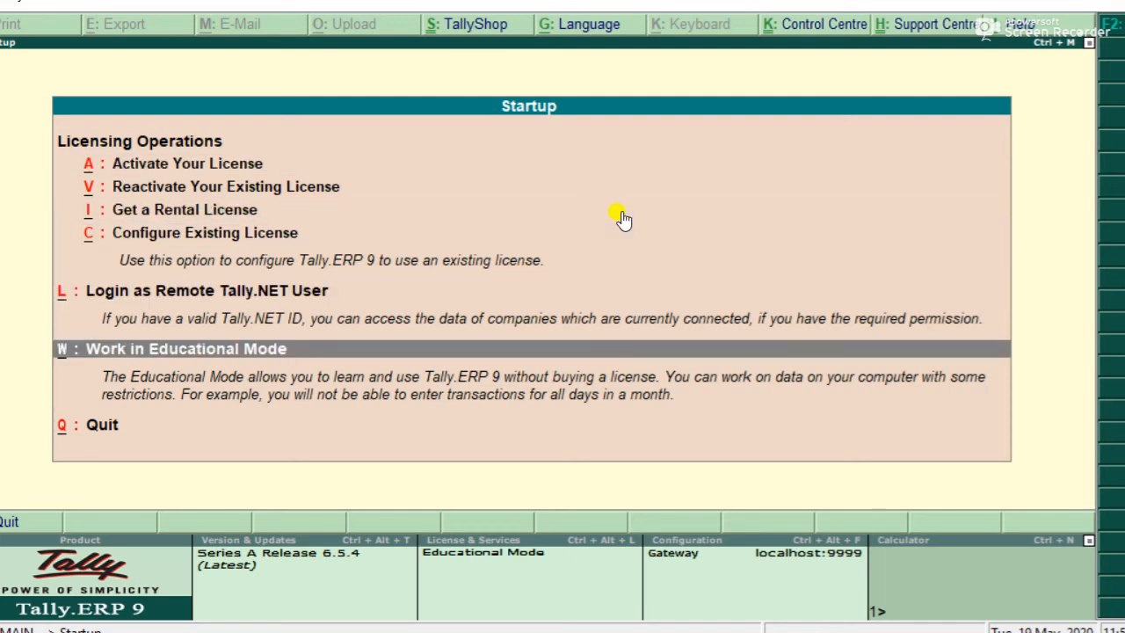
key(Return)
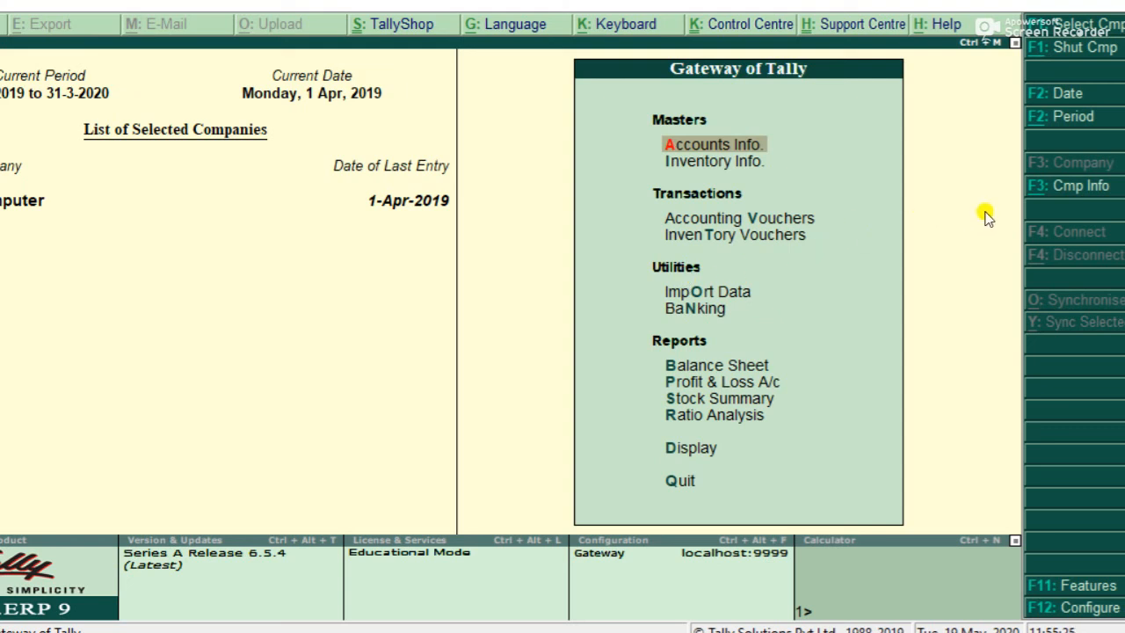
Step: Open the company information options and start creating a new company
click(1059, 201)
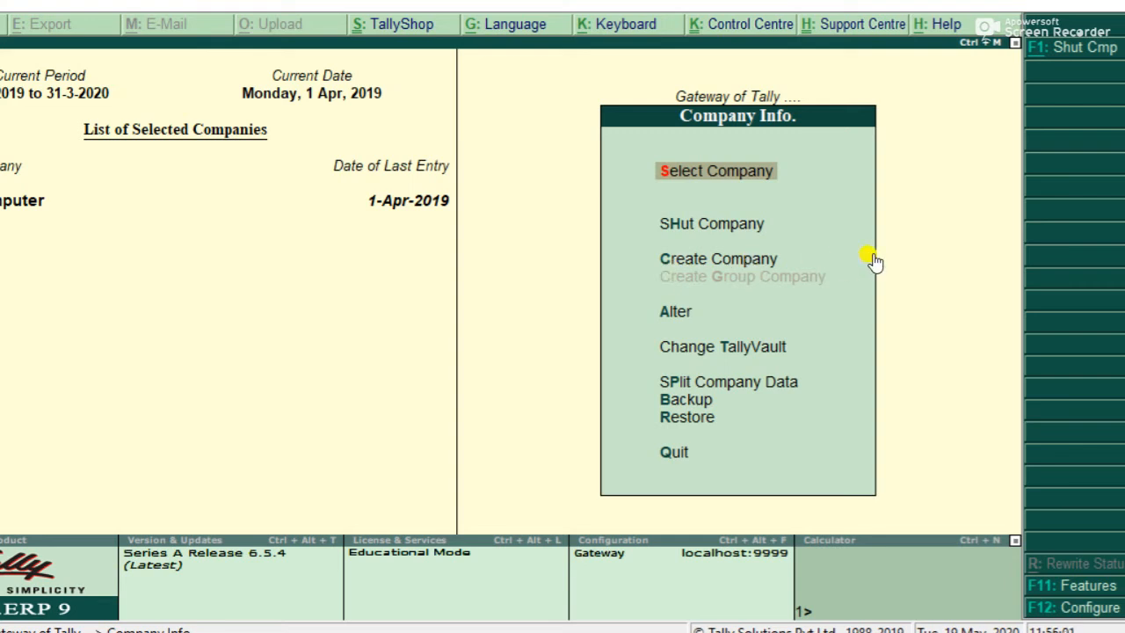
key(Down)
key(Down)
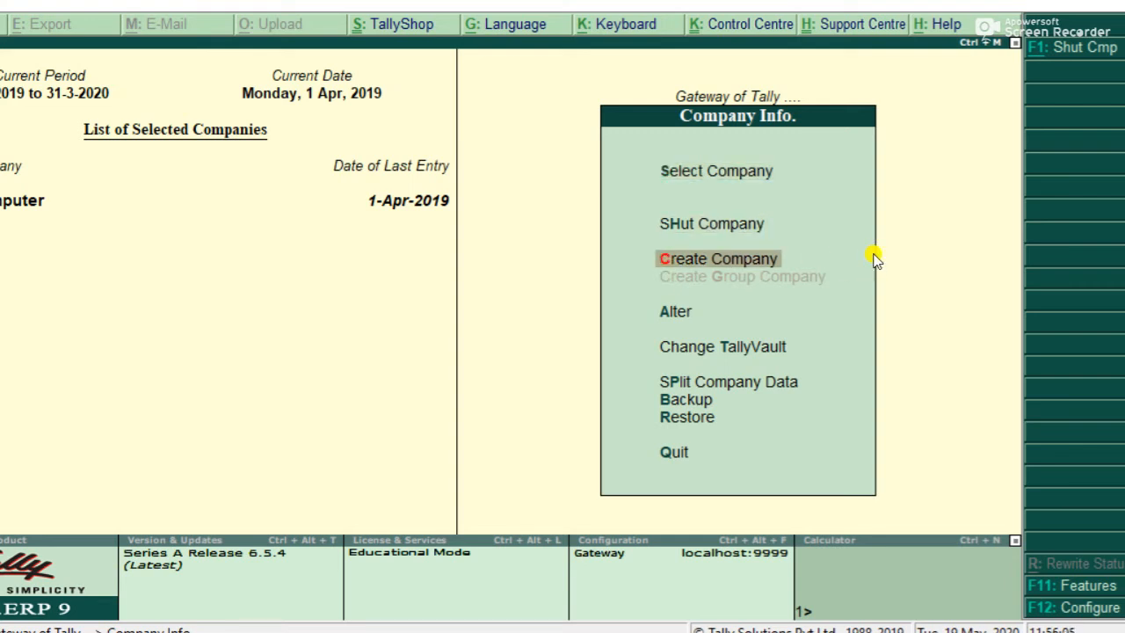
key(Return)
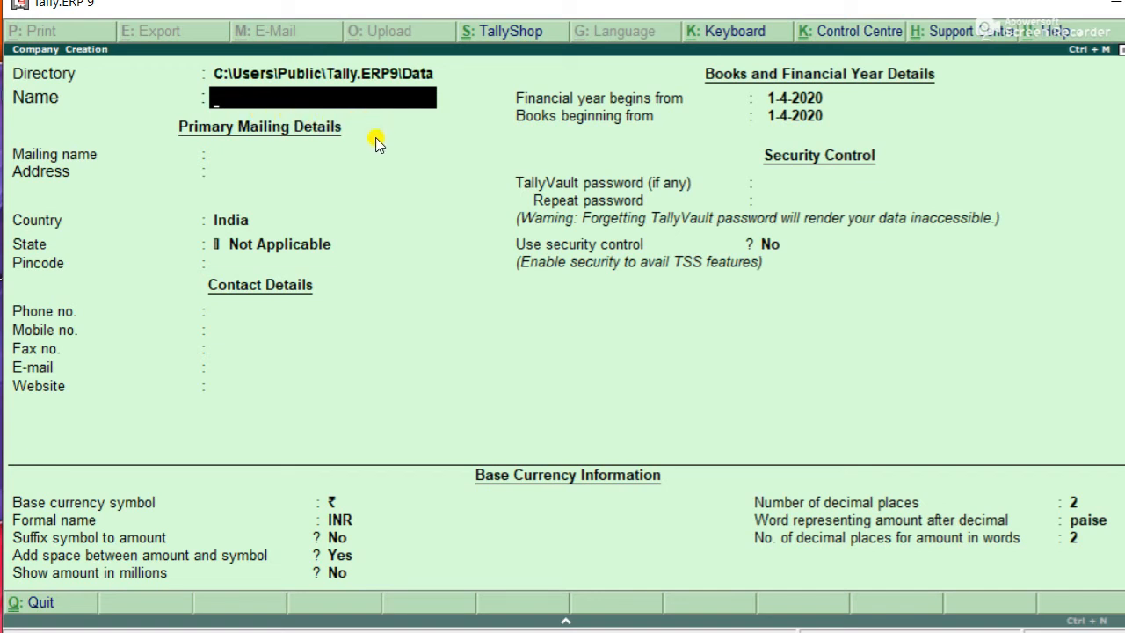
Step: Name the new company SRC LTD and accept the same text as its mailing name
text(SRC LTD)
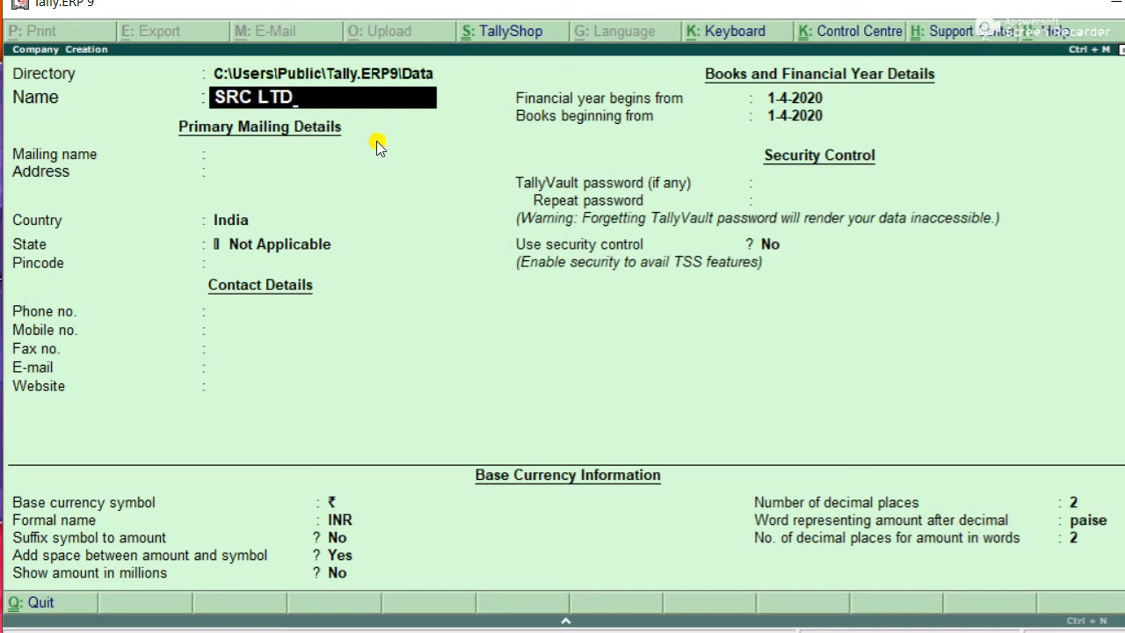
key(Return)
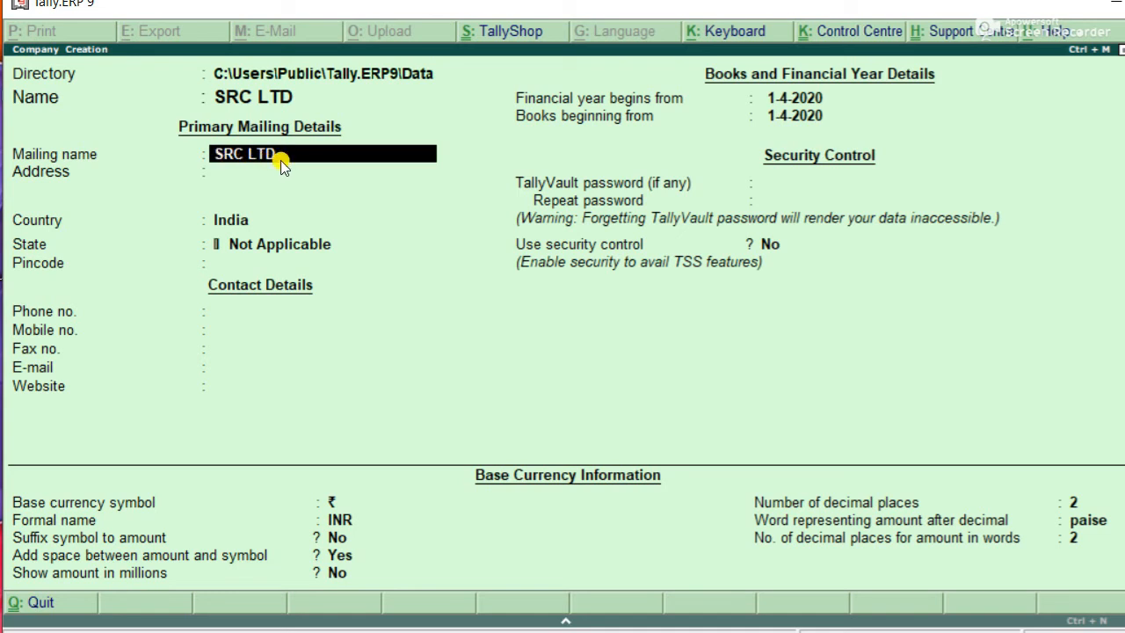
key(Return)
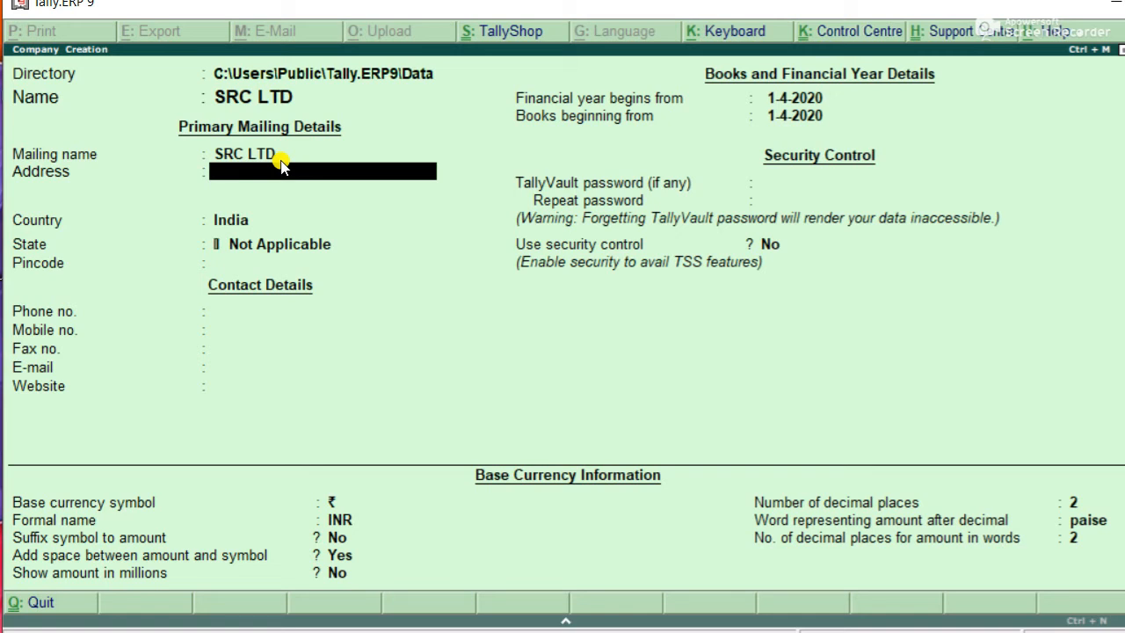
Step: Enter the company's city as its mailing address, correcting the spelling, and leave the second address line blank
text(Dharmshi)
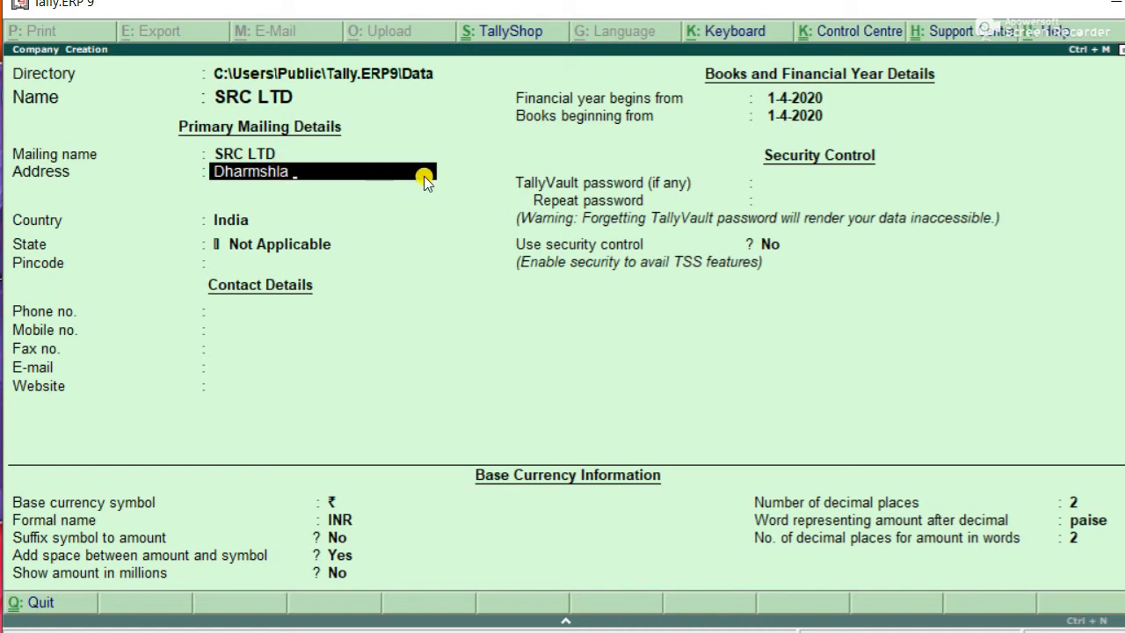
key(BackSpace)
key(BackSpace)
key(BackSpace)
key(BackSpace)
key(BackSpace)
key(BackSpace)
key(BackSpace)
text(aramshala)
key(Return)
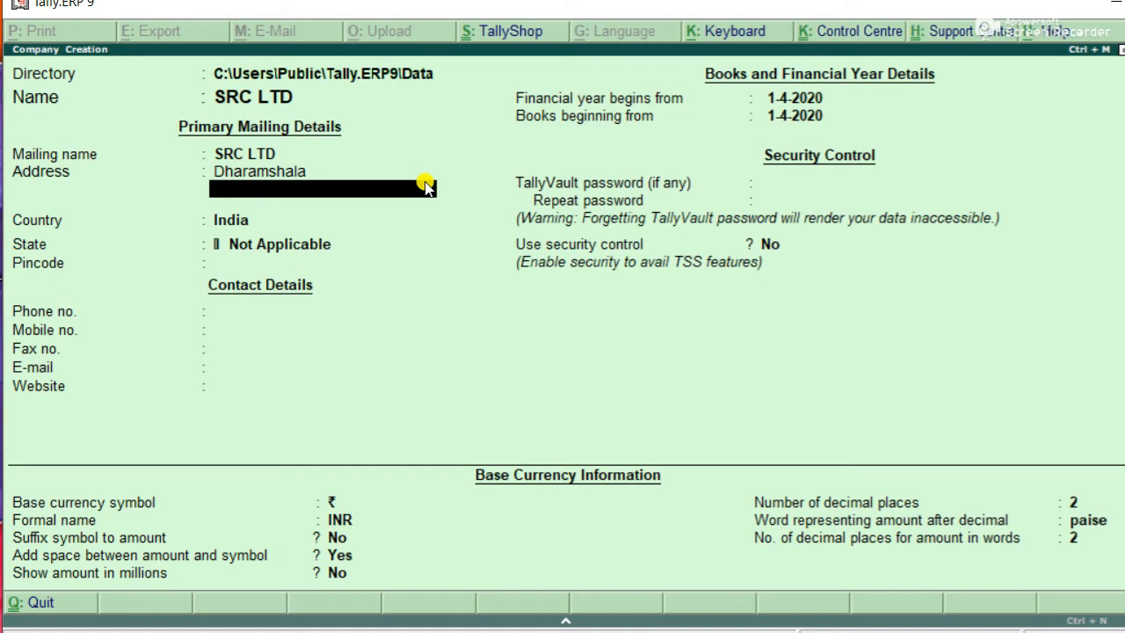
key(Return)
Step: Keep India as the company's country and set the state to Himachal Pradesh
key(Return)
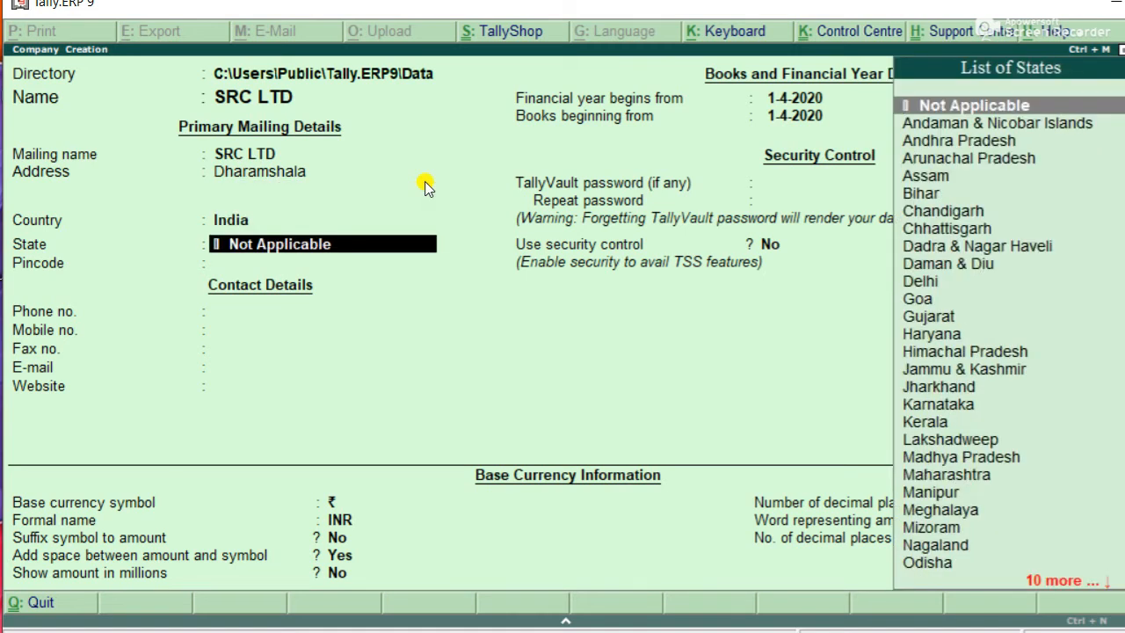
key(BackSpace)
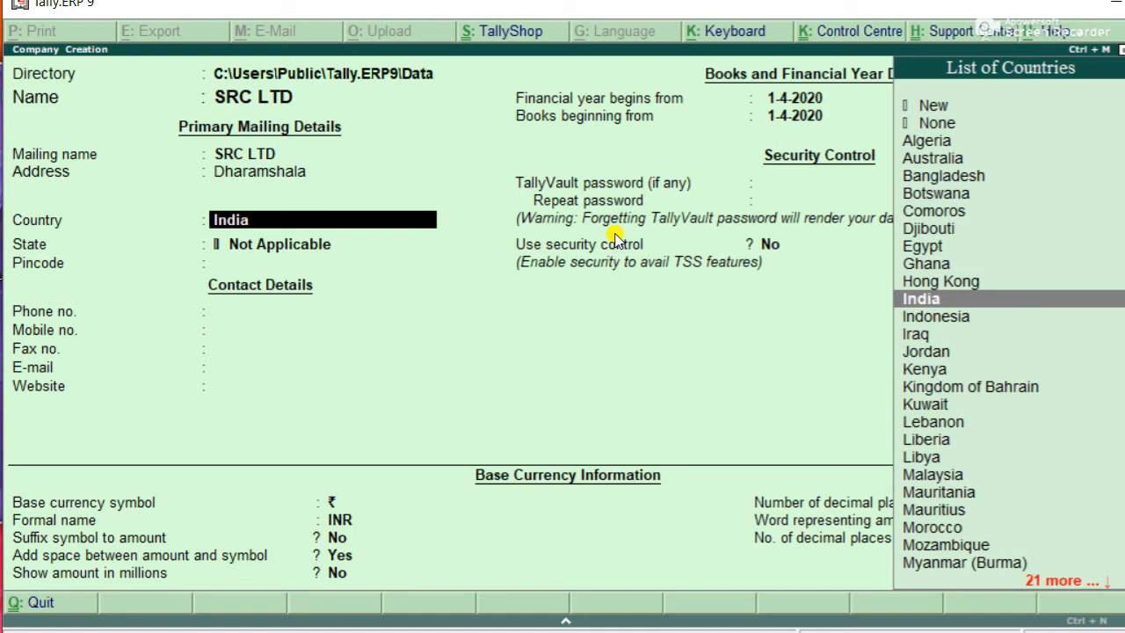
key(Return)
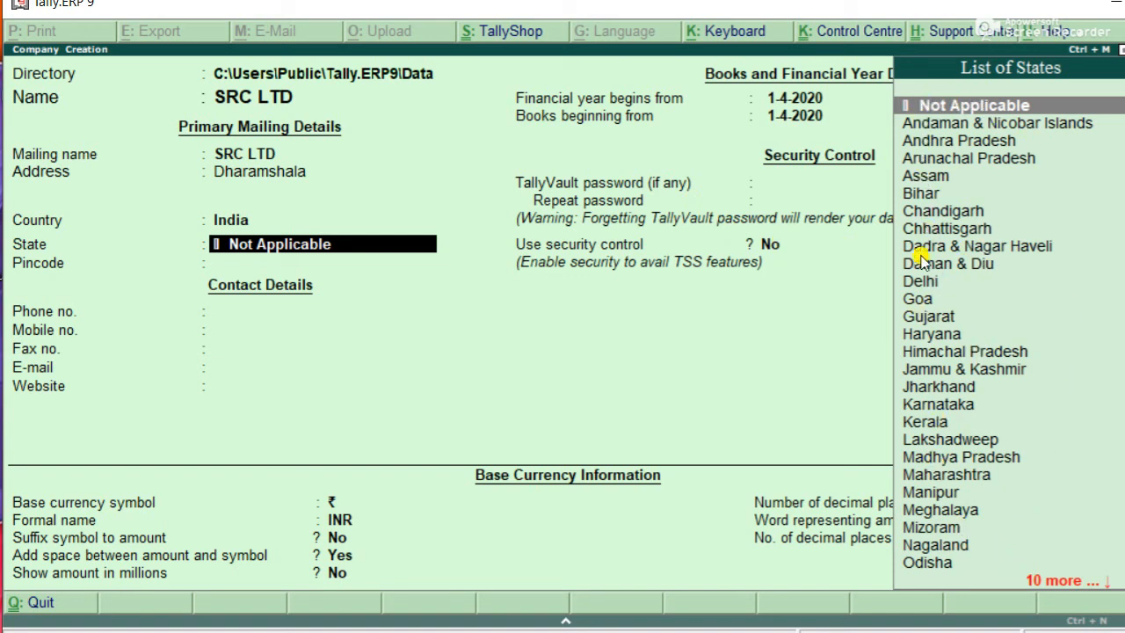
click(973, 353)
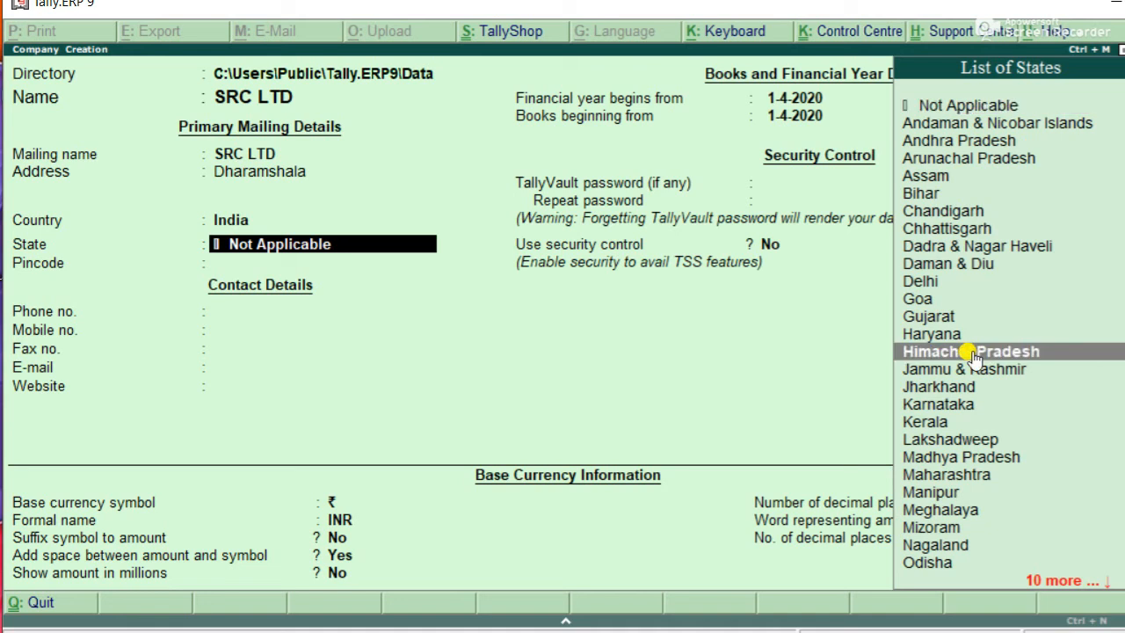
click(974, 354)
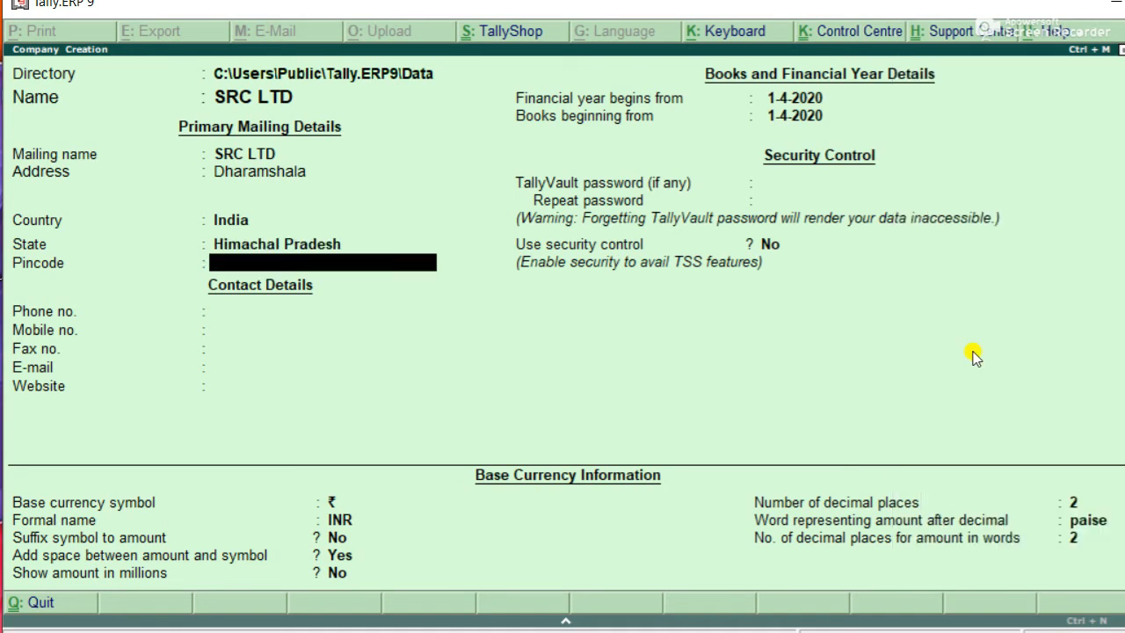
Step: Enter the company's postal pincode and leave the phone, mobile and fax numbers blank
text(1)
text(6)
key(BackSpace)
text(76209)
key(Return)
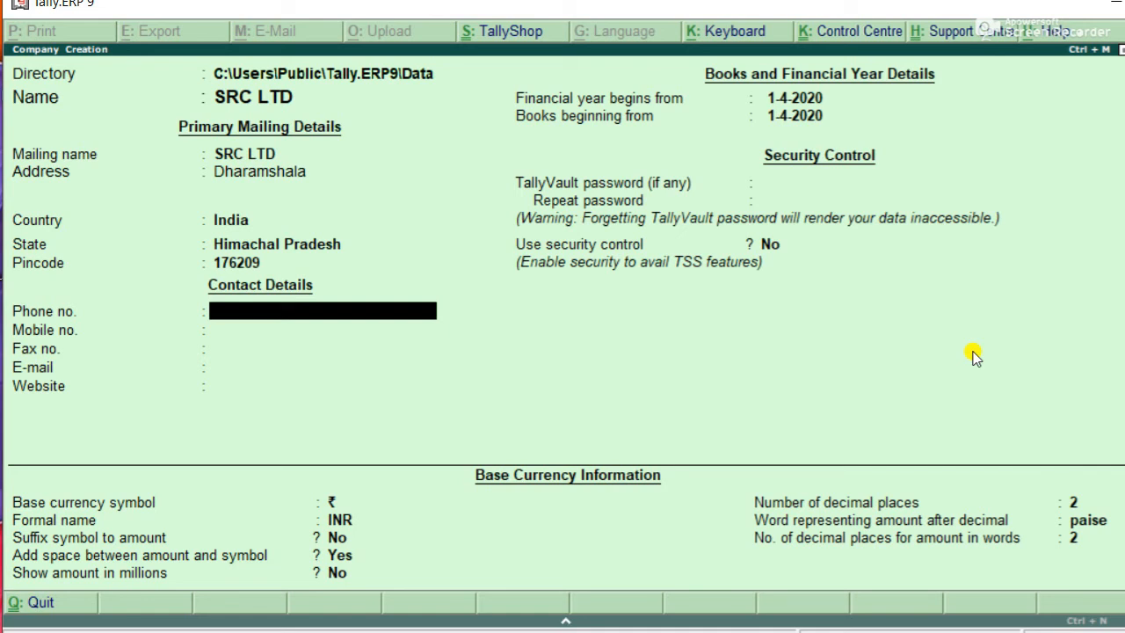
key(Return)
key(Return)
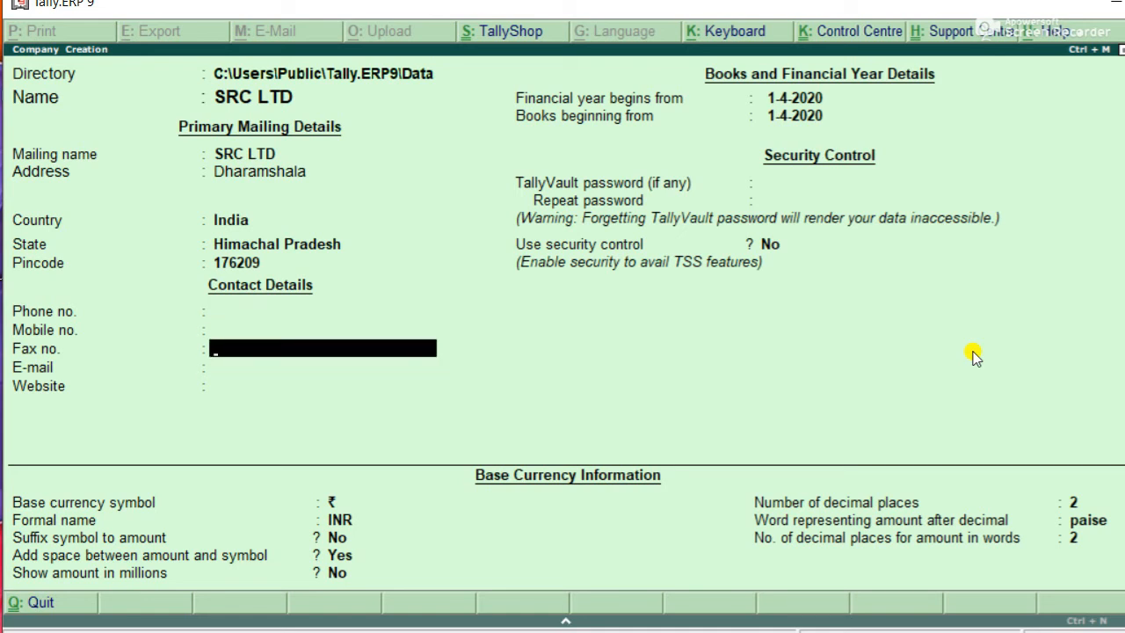
key(Return)
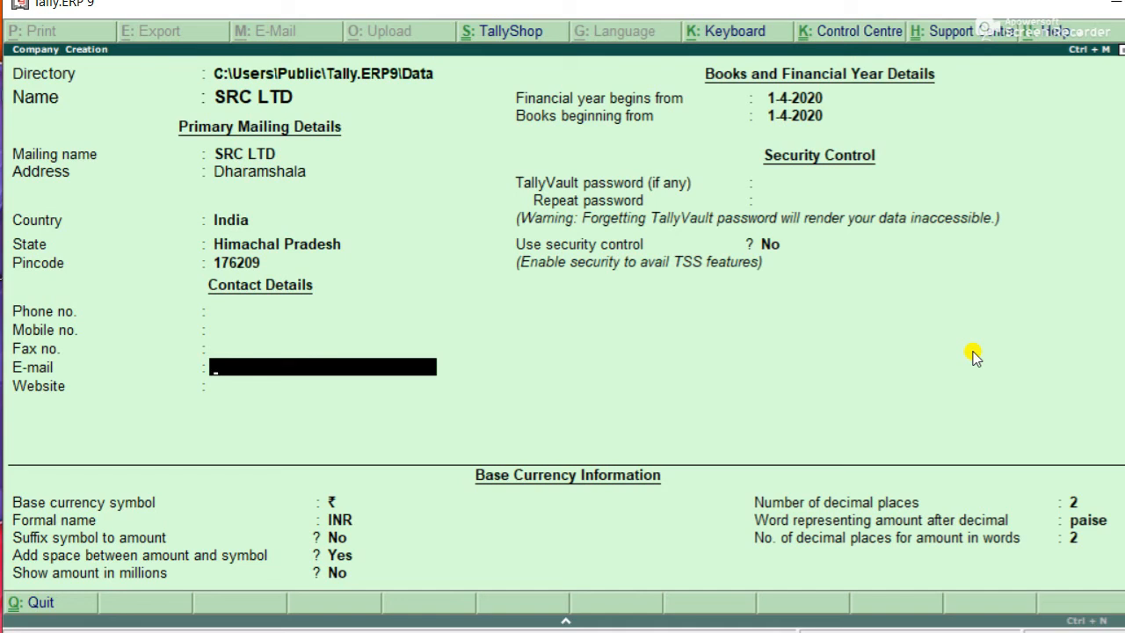
Step: Leave the e-mail, website and TallyVault password blank, and keep 1-4-2020 as the start of the financial year and books
key(Return)
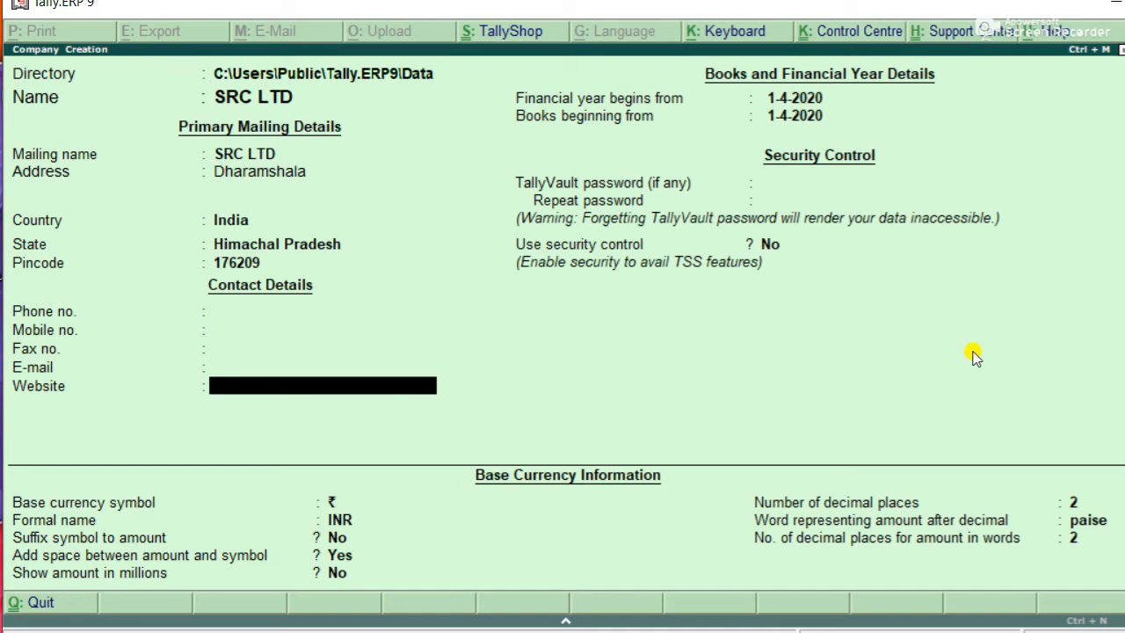
key(Return)
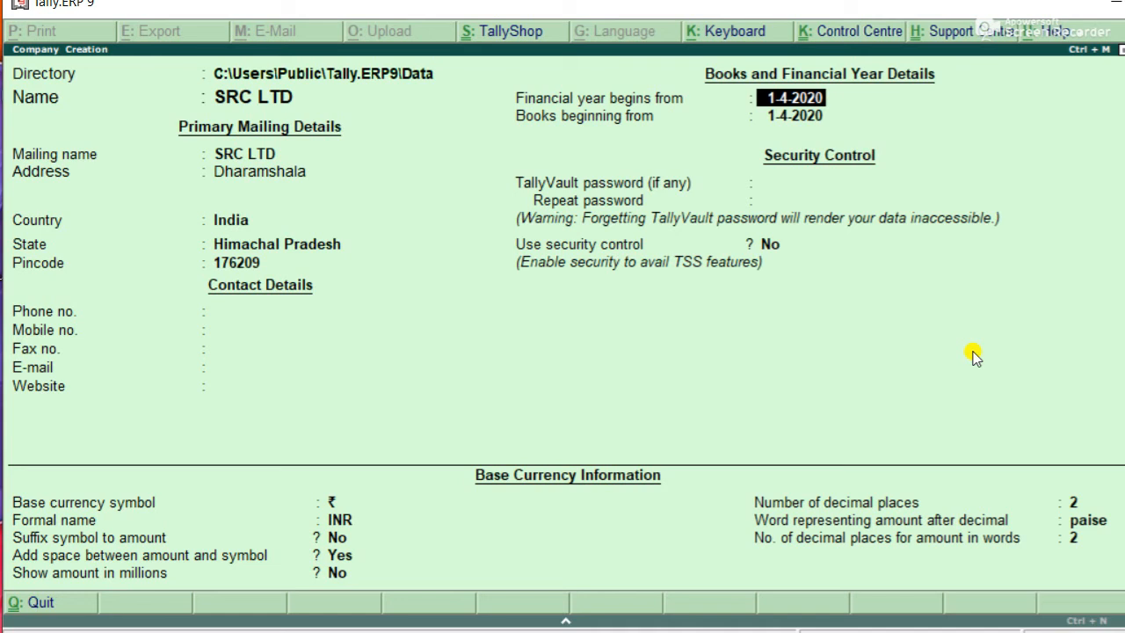
key(Return)
key(Return)
key(Return)
key(Return)
key(Return)
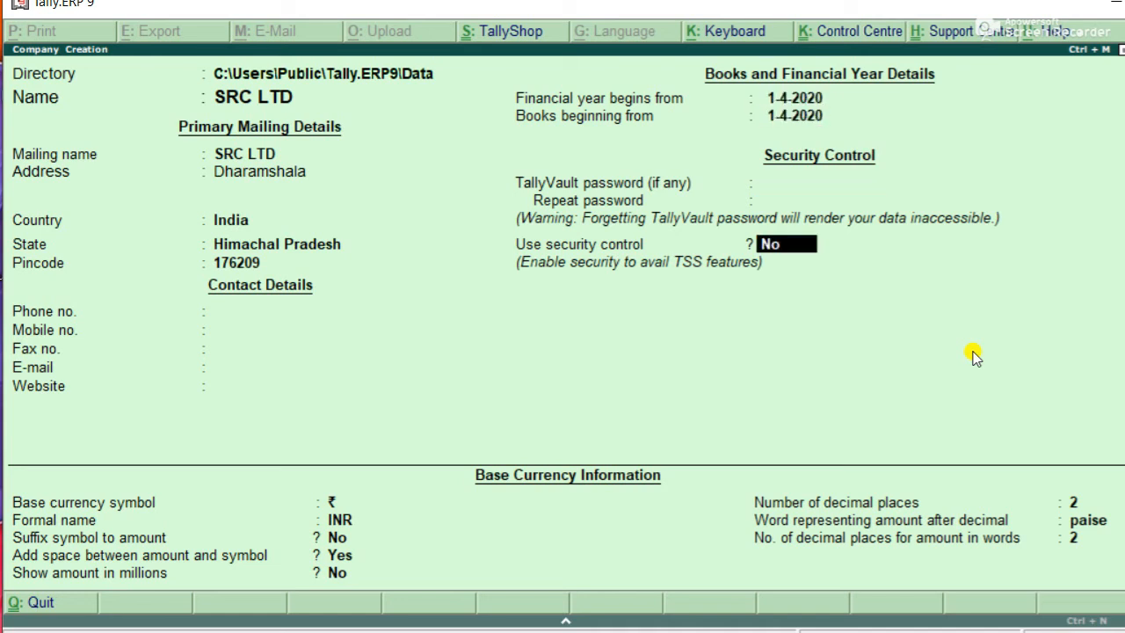
Step: Keep security control off and the default ₹ INR base currency settings, and accept the creation of SRC LTD
key(Return)
key(Return)
key(Return)
key(Return)
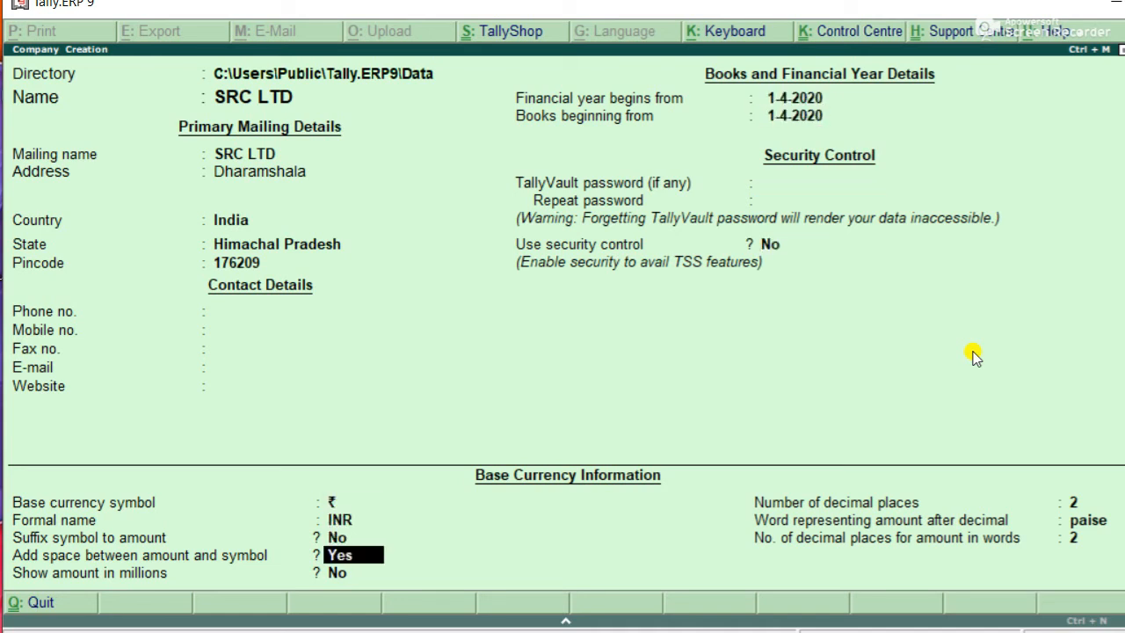
key(Return)
key(Return)
key(Return)
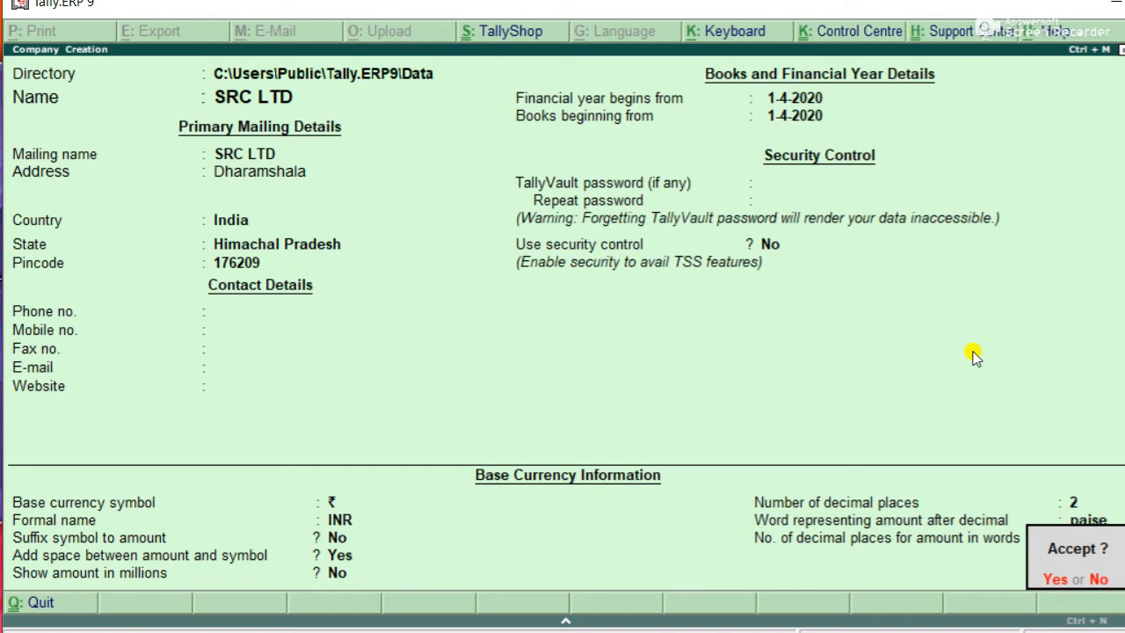
key(Return)
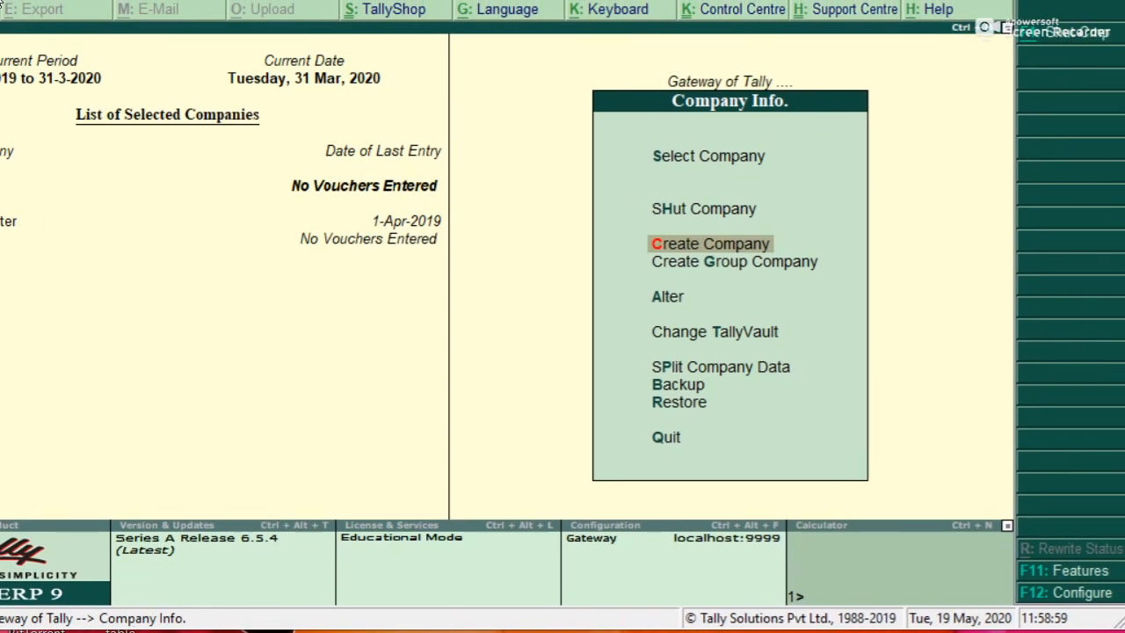
Step: Open the Statutory & Taxation features of the company SRC LTD
click(1064, 573)
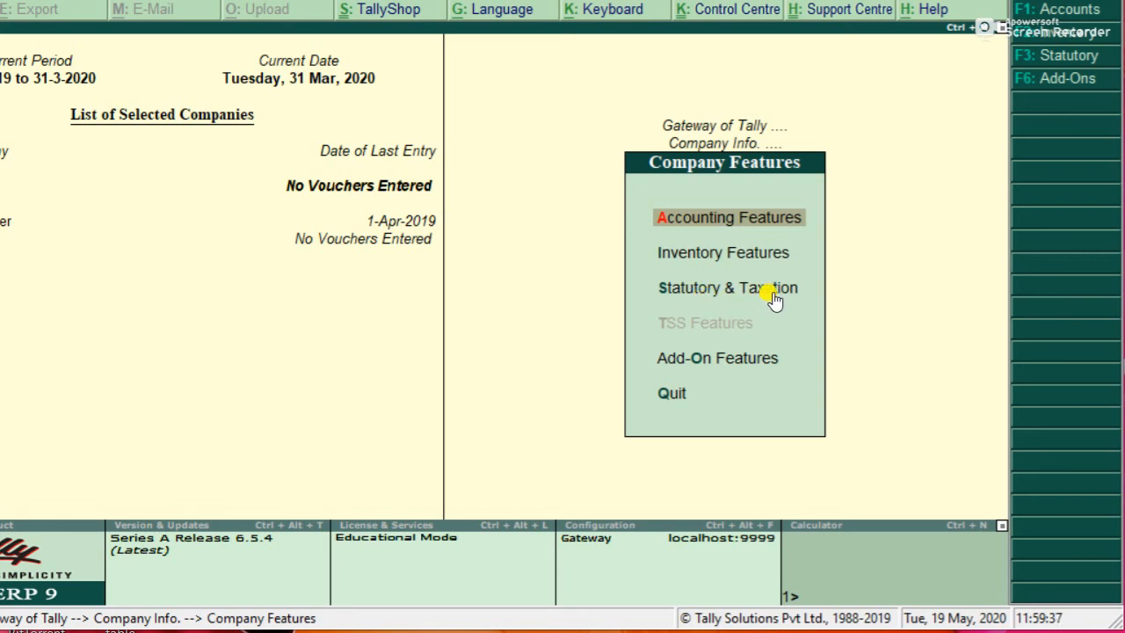
key(Down)
key(Down)
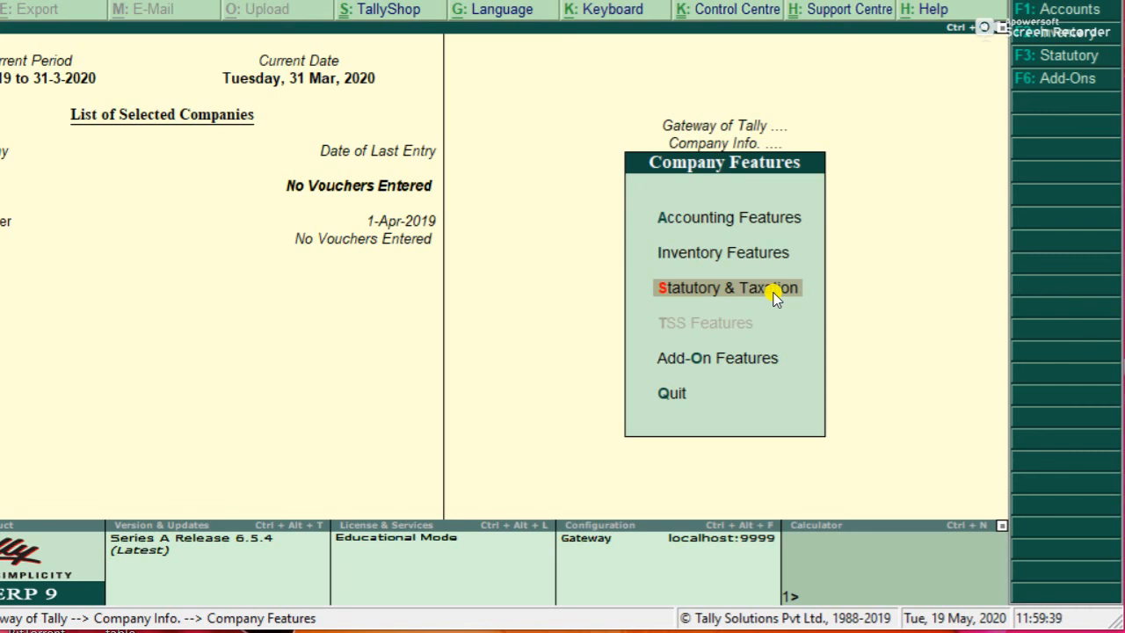
key(Return)
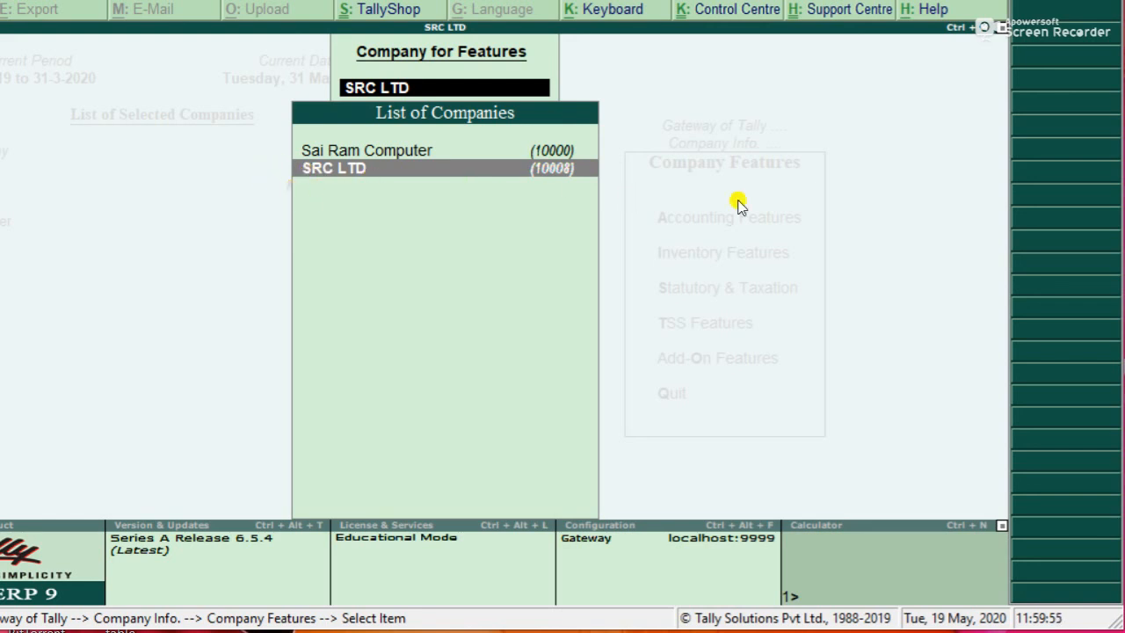
key(Return)
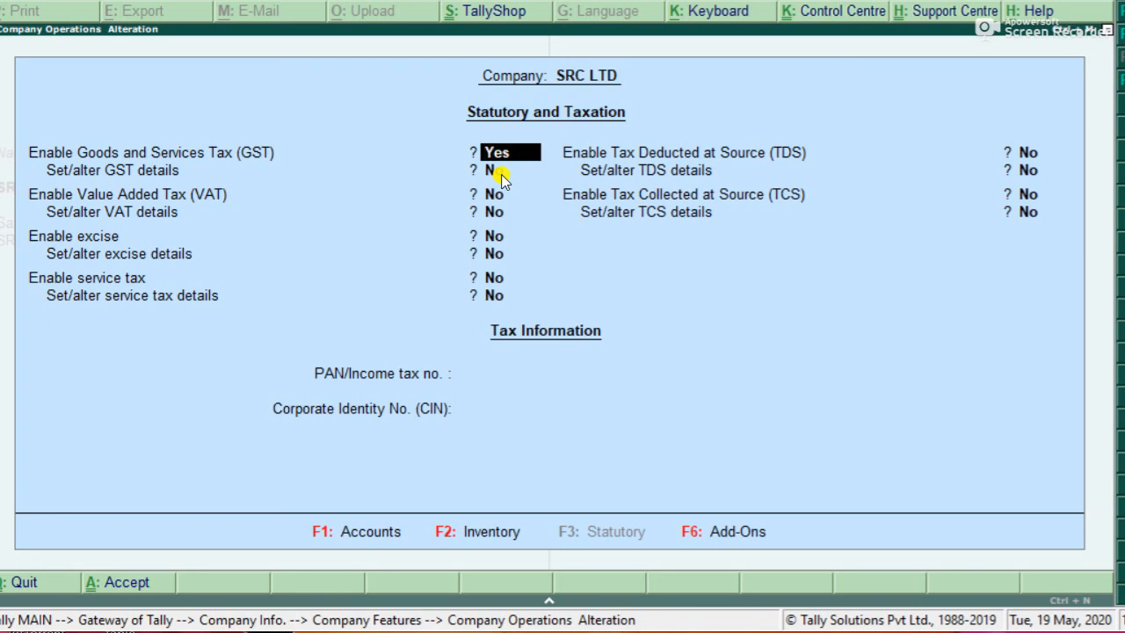
Step: Keep Goods and Services Tax enabled and set the option to set/alter GST details to Yes
key(Return)
text(y)
key(Return)
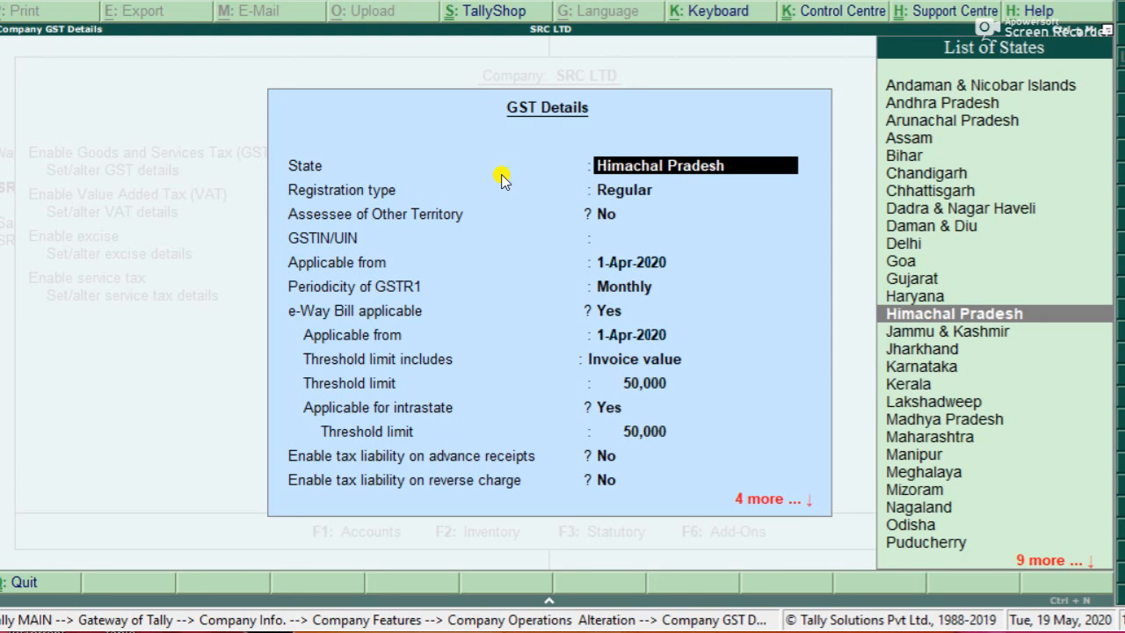
Step: Keep Himachal Pradesh, Regular registration, No for other territory, a blank GSTIN/UIN, 1-Apr-2020 and monthly GSTR1 in the GST details
key(Return)
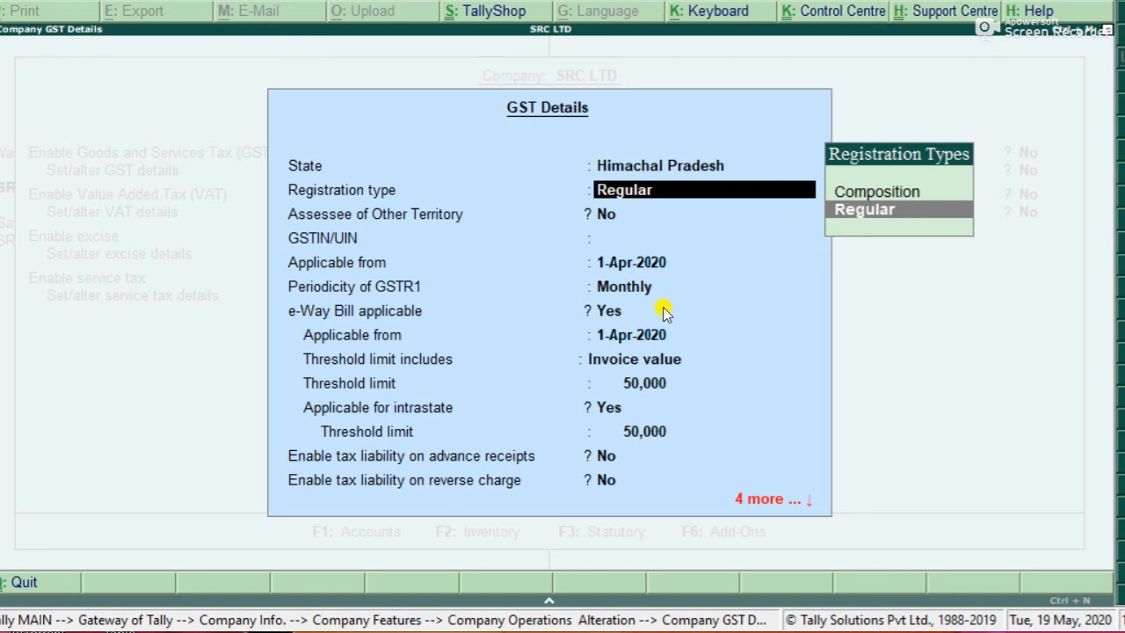
key(Return)
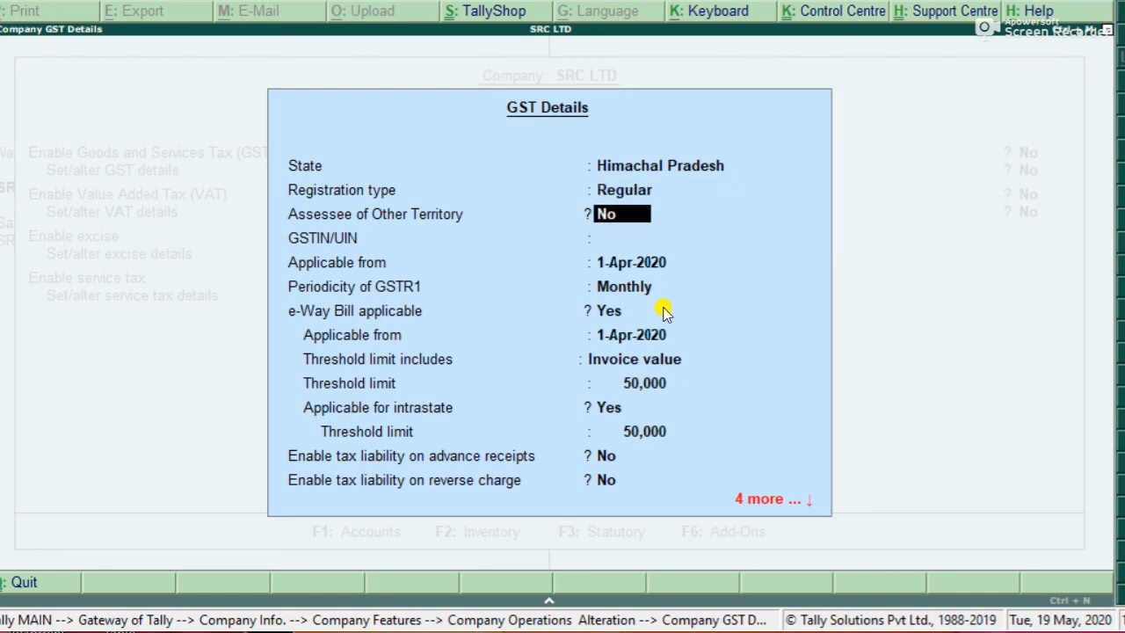
key(Return)
key(Return)
key(Return)
key(Return)
key(Return)
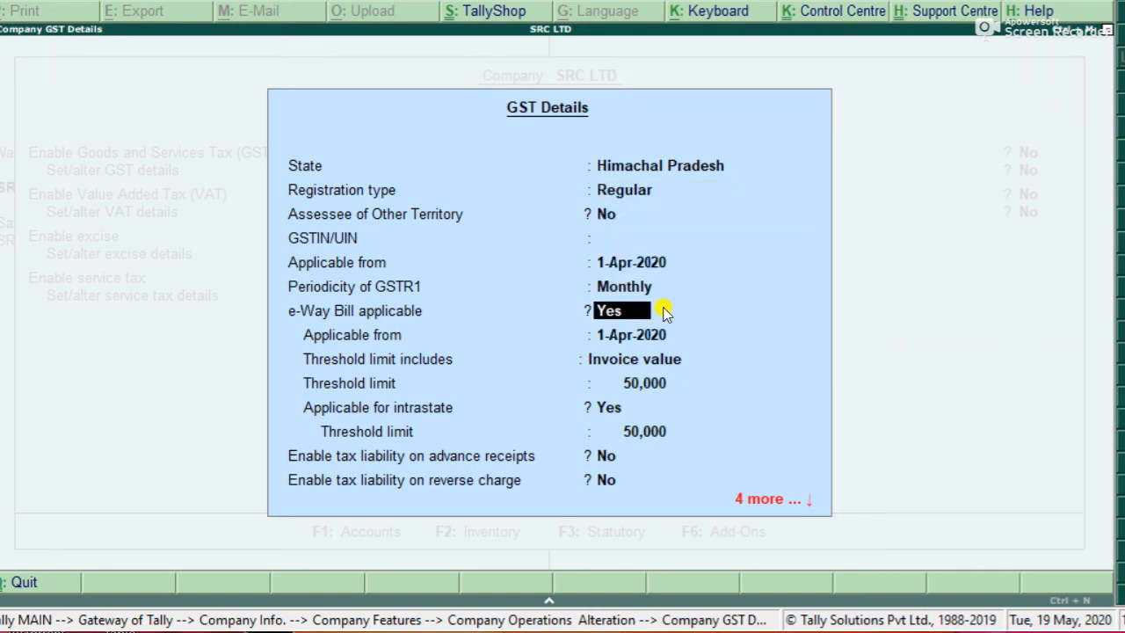
Step: Go back to the GSTIN/UIN field in the GST details
key(Return)
key(BackSpace)
key(BackSpace)
key(BackSpace)
key(BackSpace)
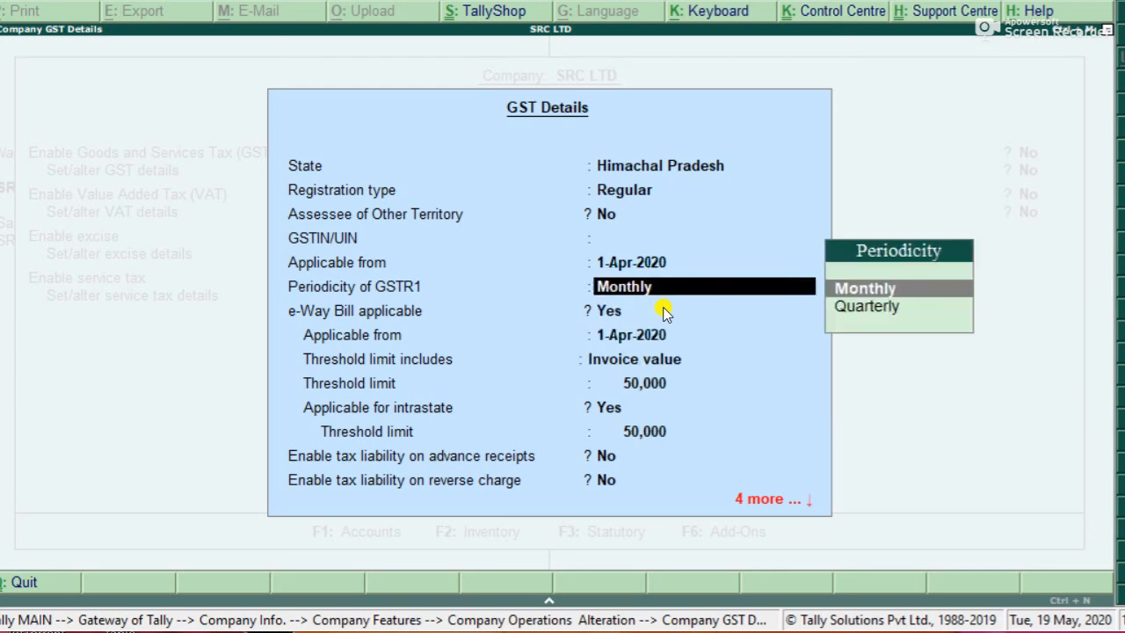
key(BackSpace)
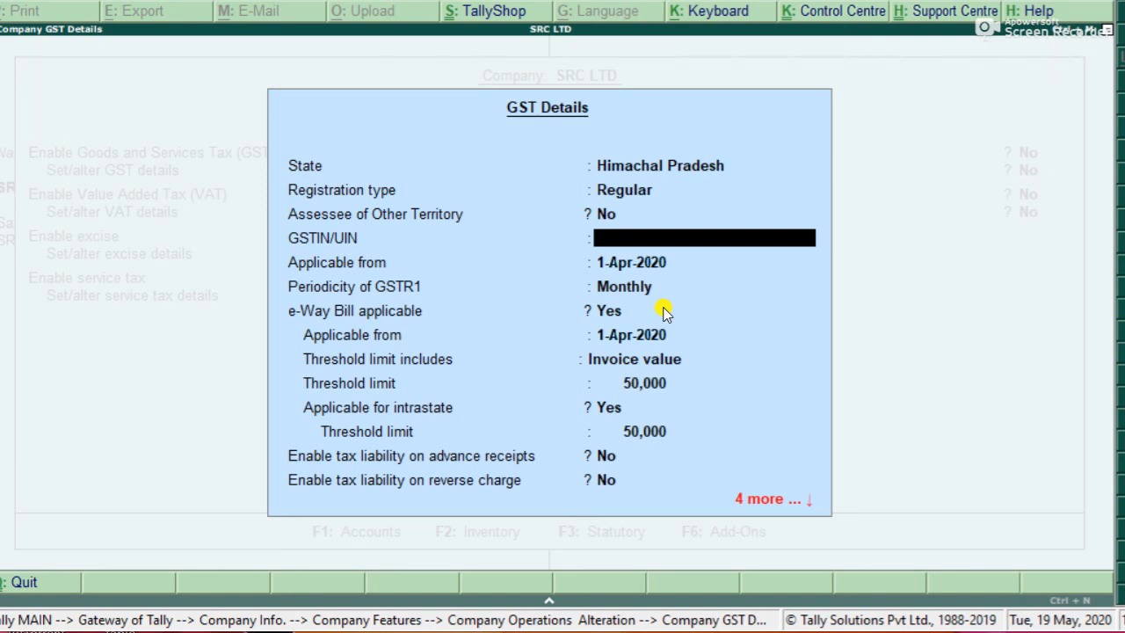
Step: Leave the GSTIN/UIN blank, keep the e-Way Bill settings with 50,000 threshold limits and the remaining defaults, and accept the GST details
key(Return)
key(Return)
key(Return)
key(Return)
key(Return)
key(Return)
key(Return)
key(Return)
key(Return)
key(Return)
key(Return)
key(Return)
key(Return)
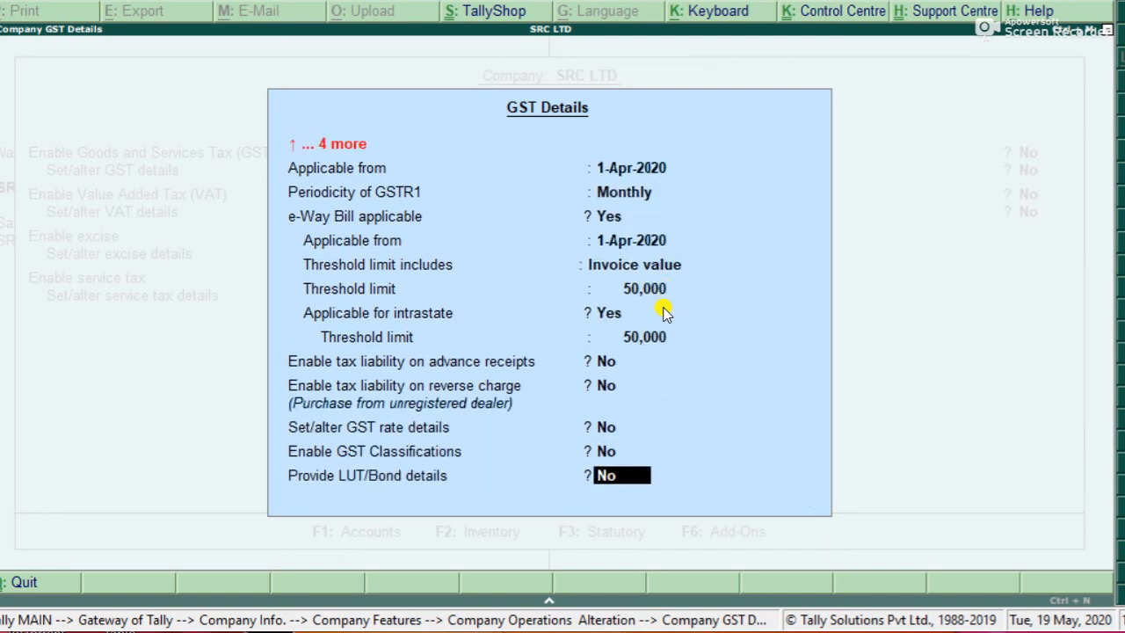
key(Return)
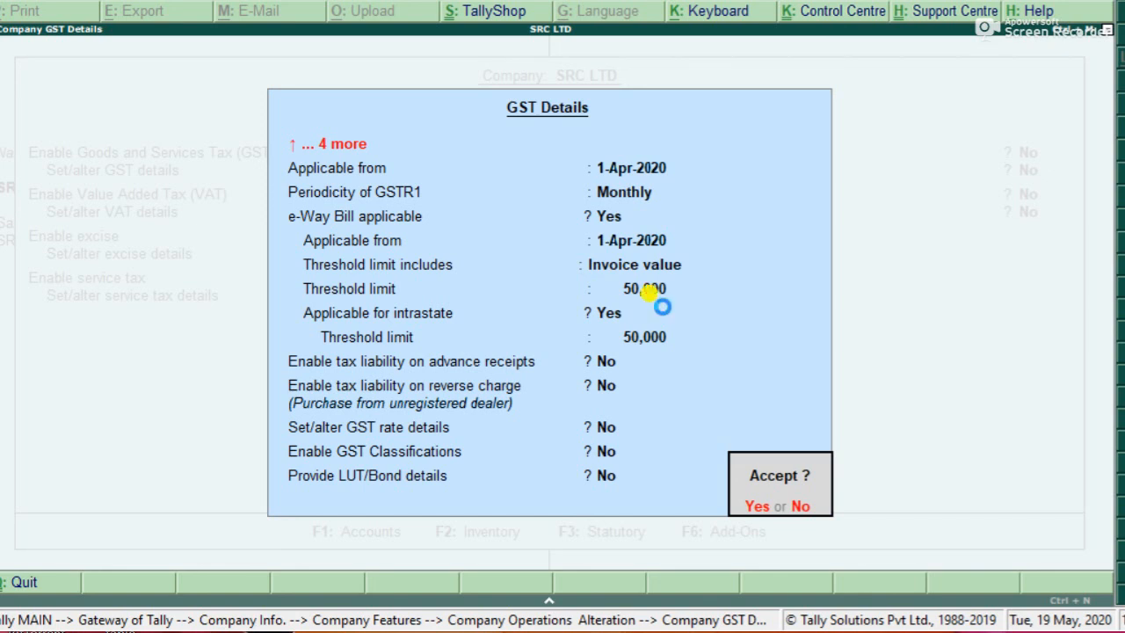
key(Return)
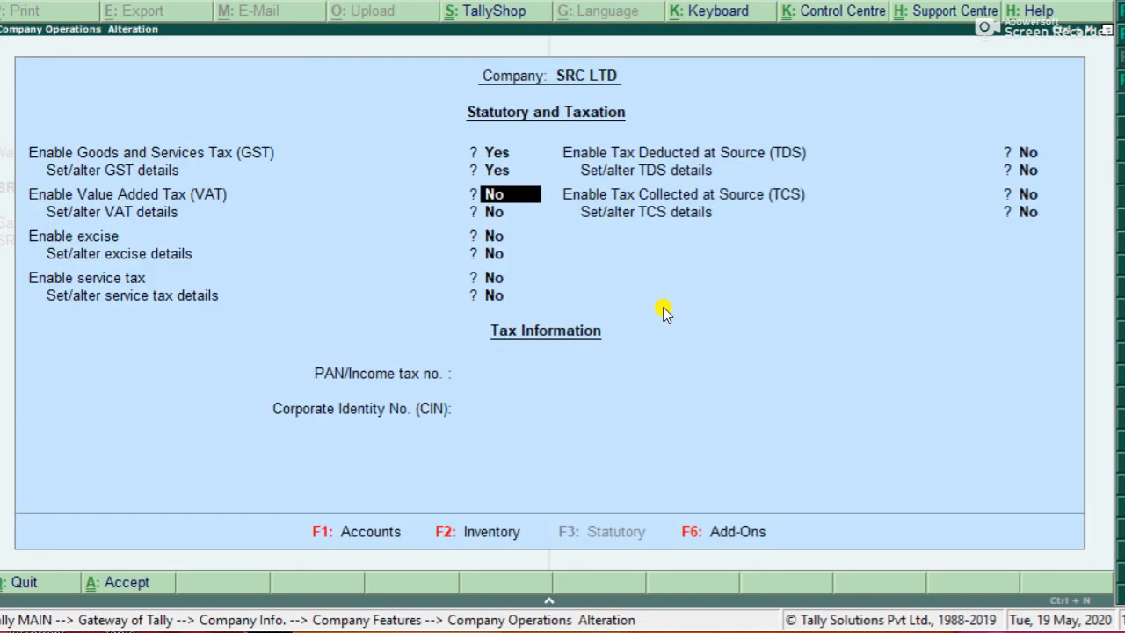
Step: Quit the Statutory and Taxation settings without enabling VAT and return to the Gateway of Tally
key(BackSpace)
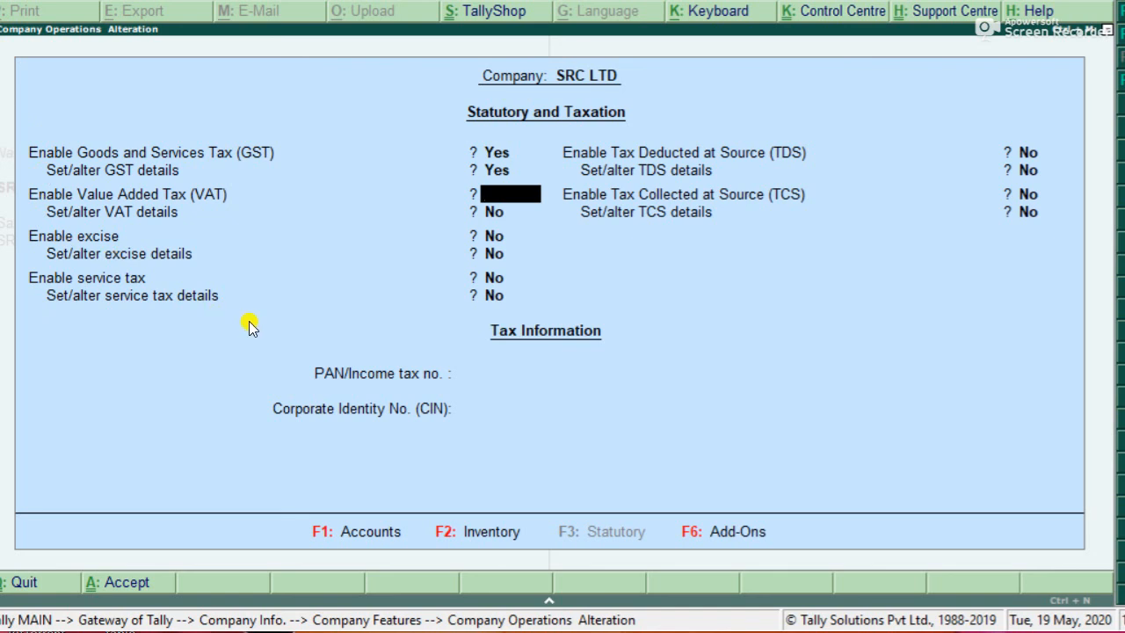
key(Escape)
key(Return)
key(Escape)
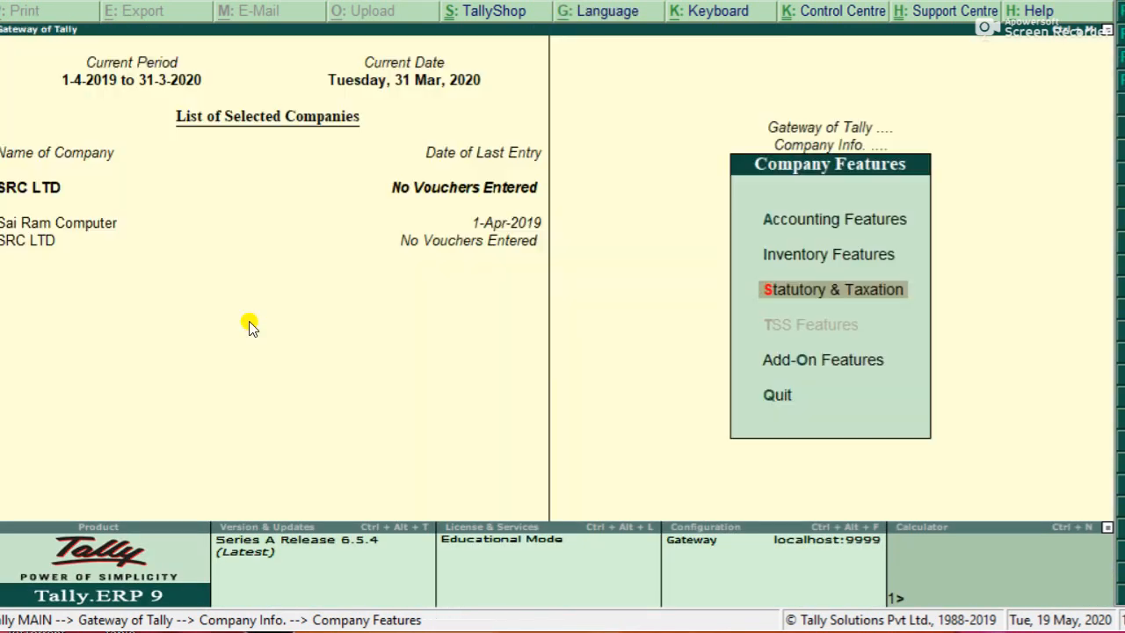
key(Escape)
key(Escape)
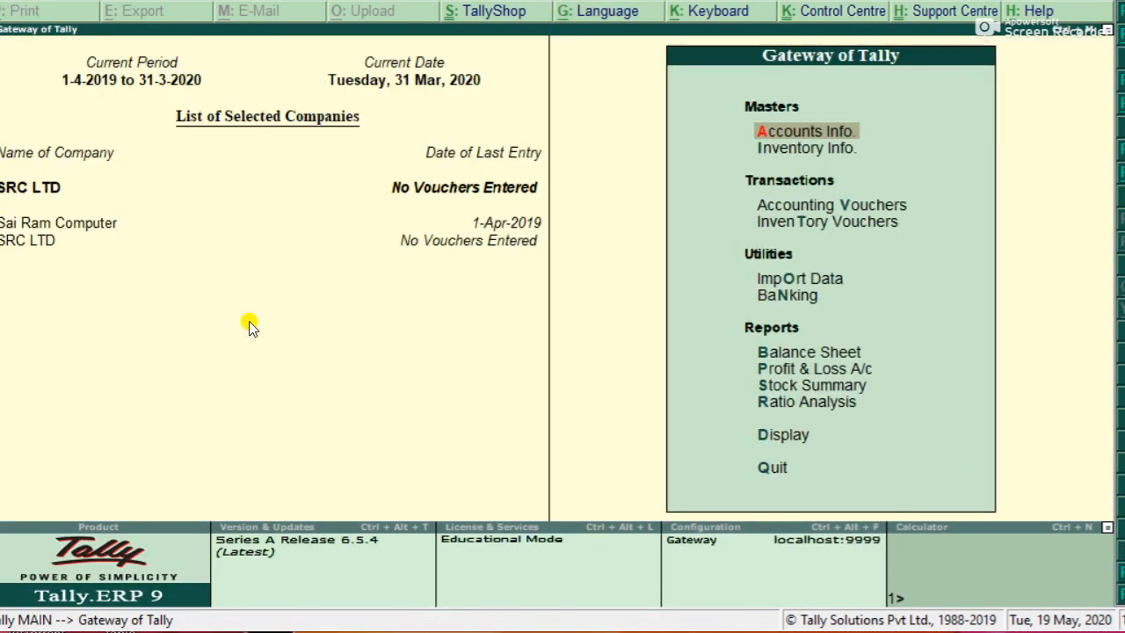